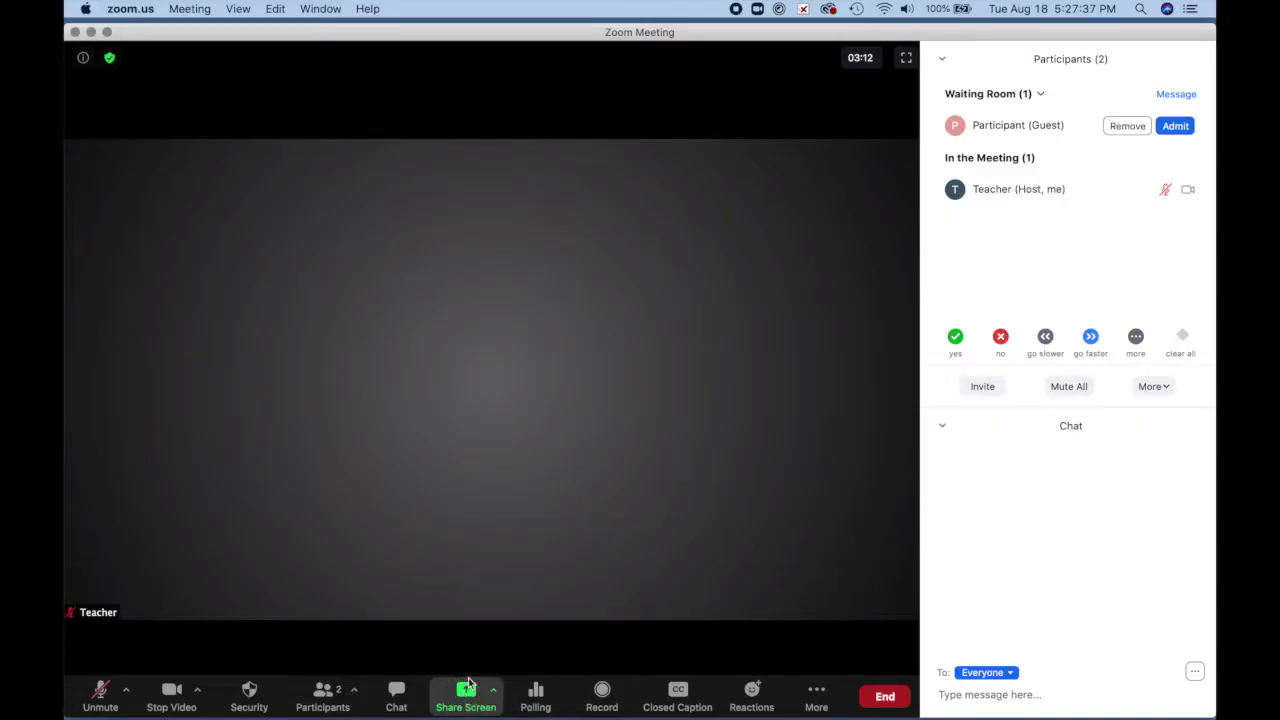
- Open the share picker and preview the second desktop, Whiteboard, and iPhone/iPad AirPlay and cable sources
left_click(466, 692)
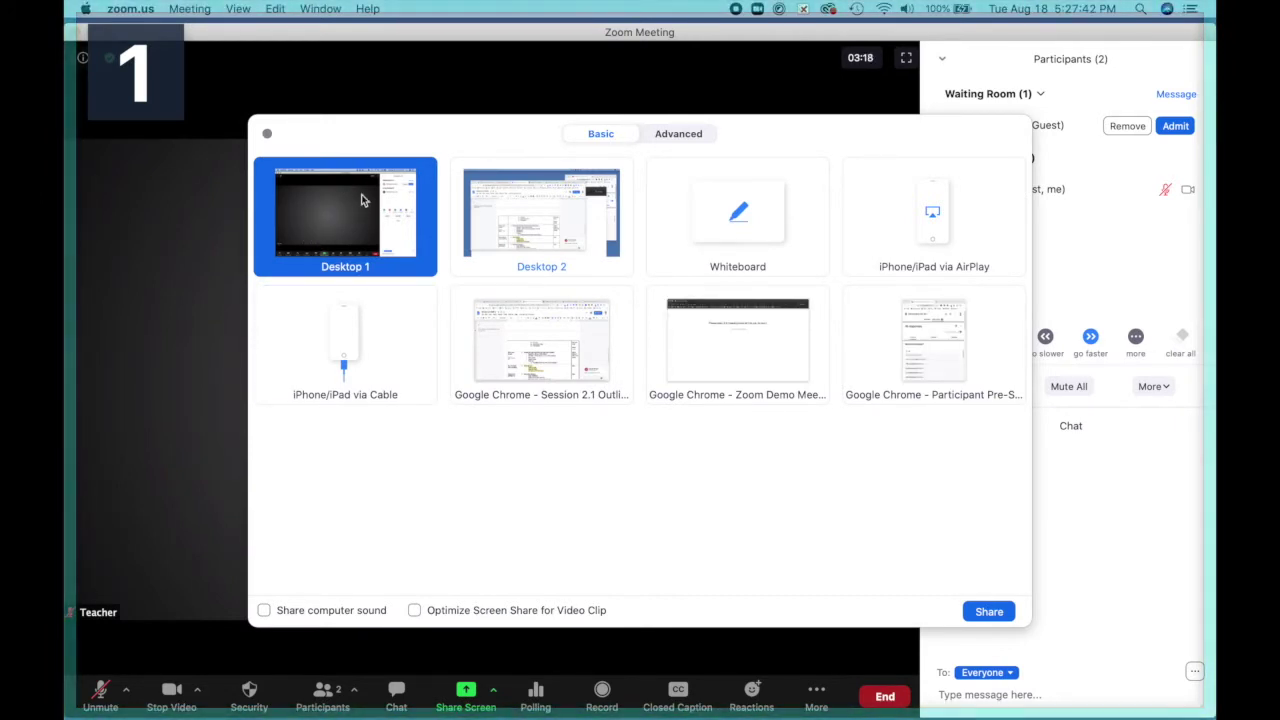
left_click(499, 229)
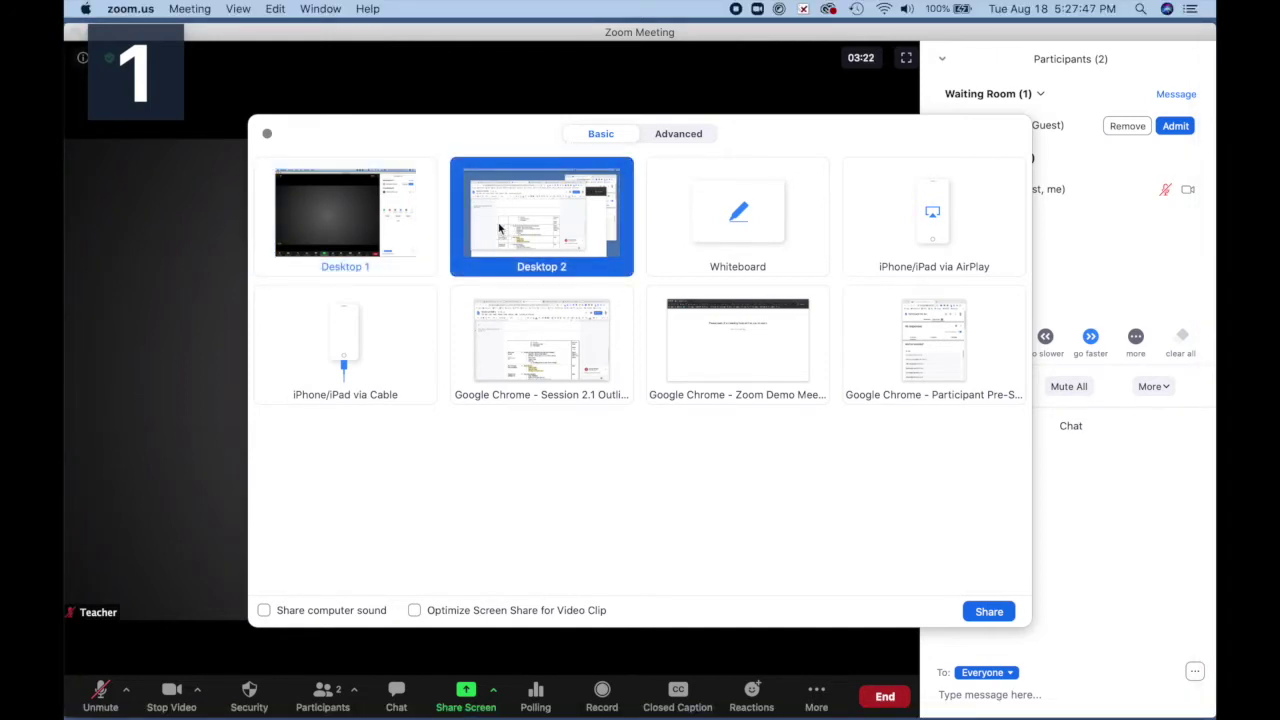
left_click(782, 235)
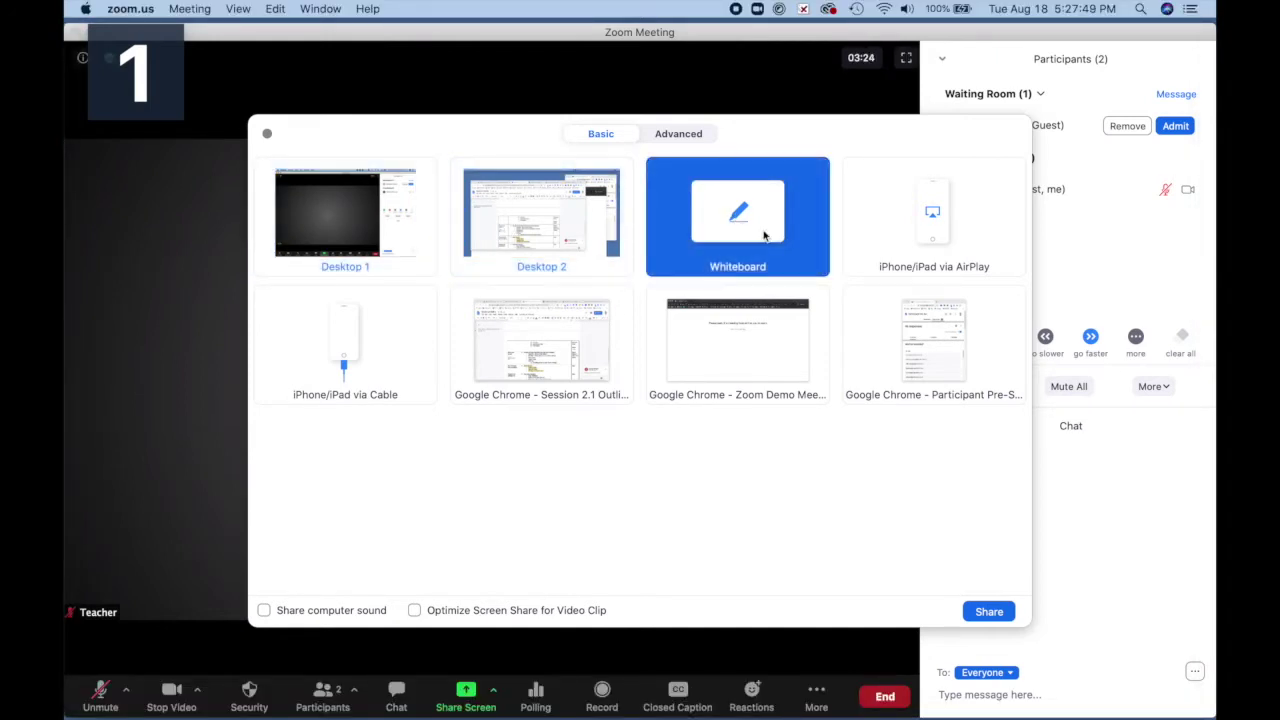
left_click(922, 207)
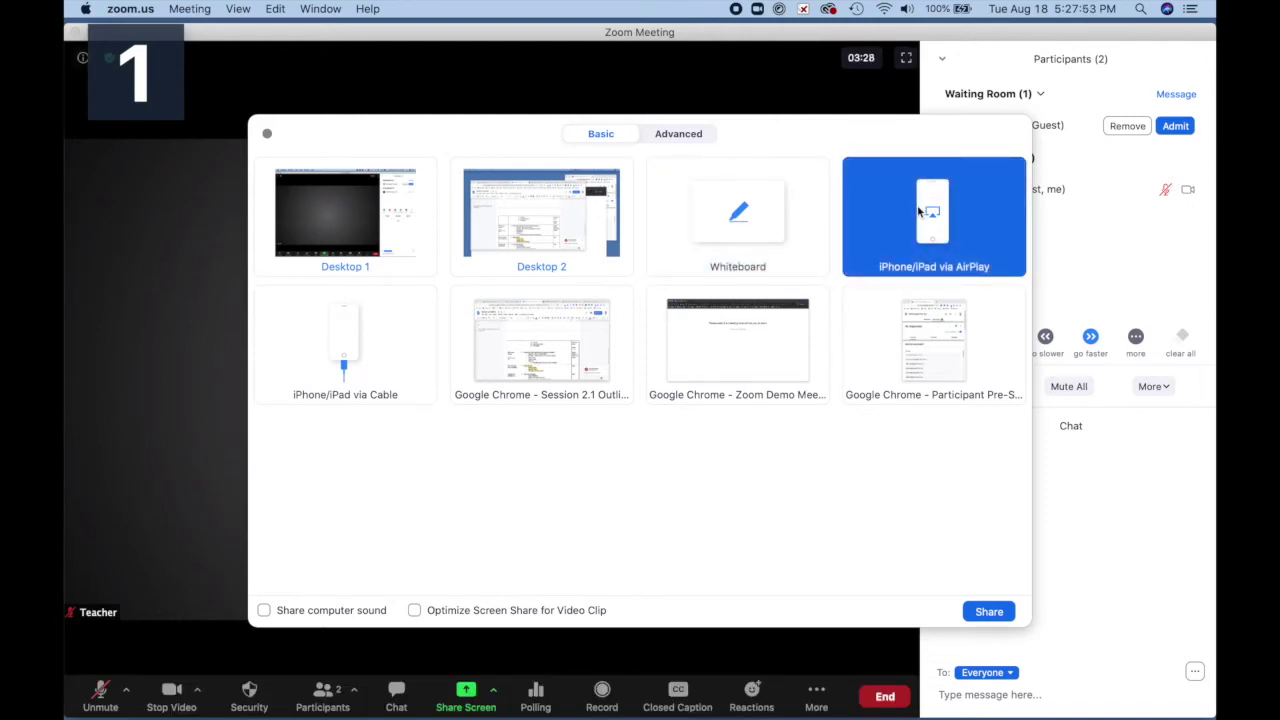
left_click(318, 355)
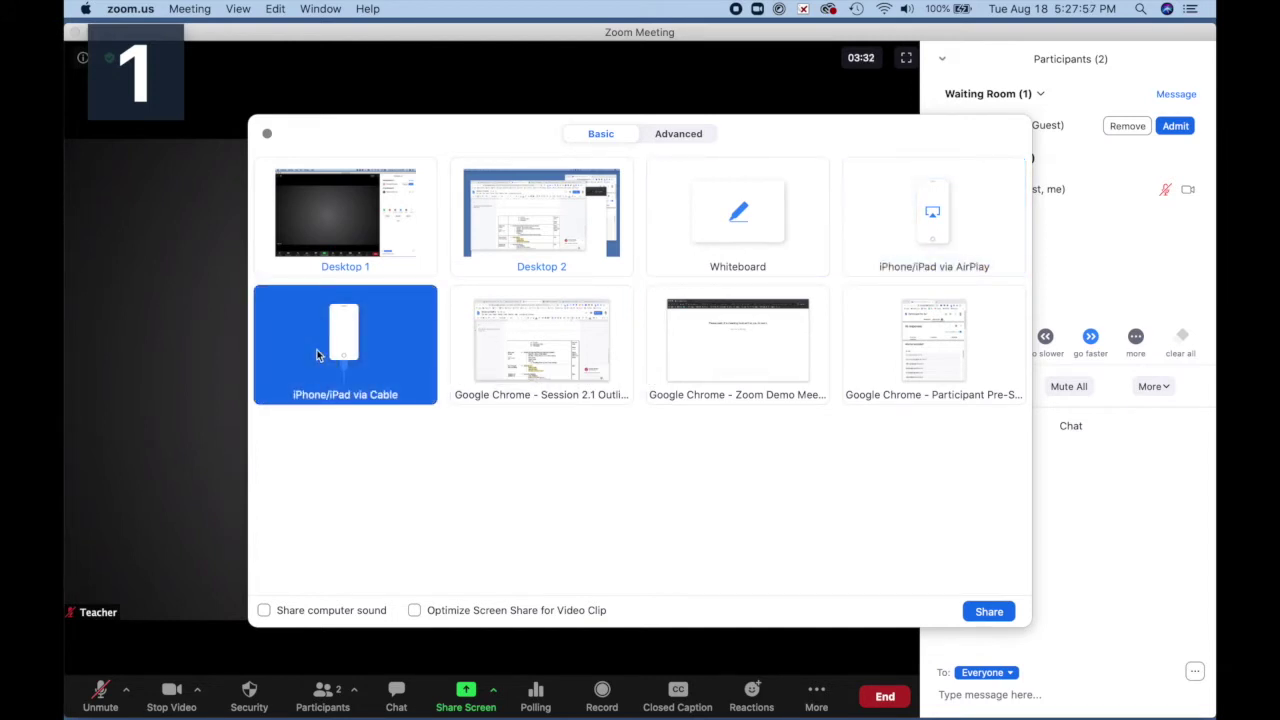
- Look through the Chrome windows: the Session 2.1 Outline, Zoom Demo and last Chrome window
left_click(540, 360)
left_click(720, 360)
left_click(860, 355)
left_click(730, 363)
left_click(620, 360)
left_click(731, 357)
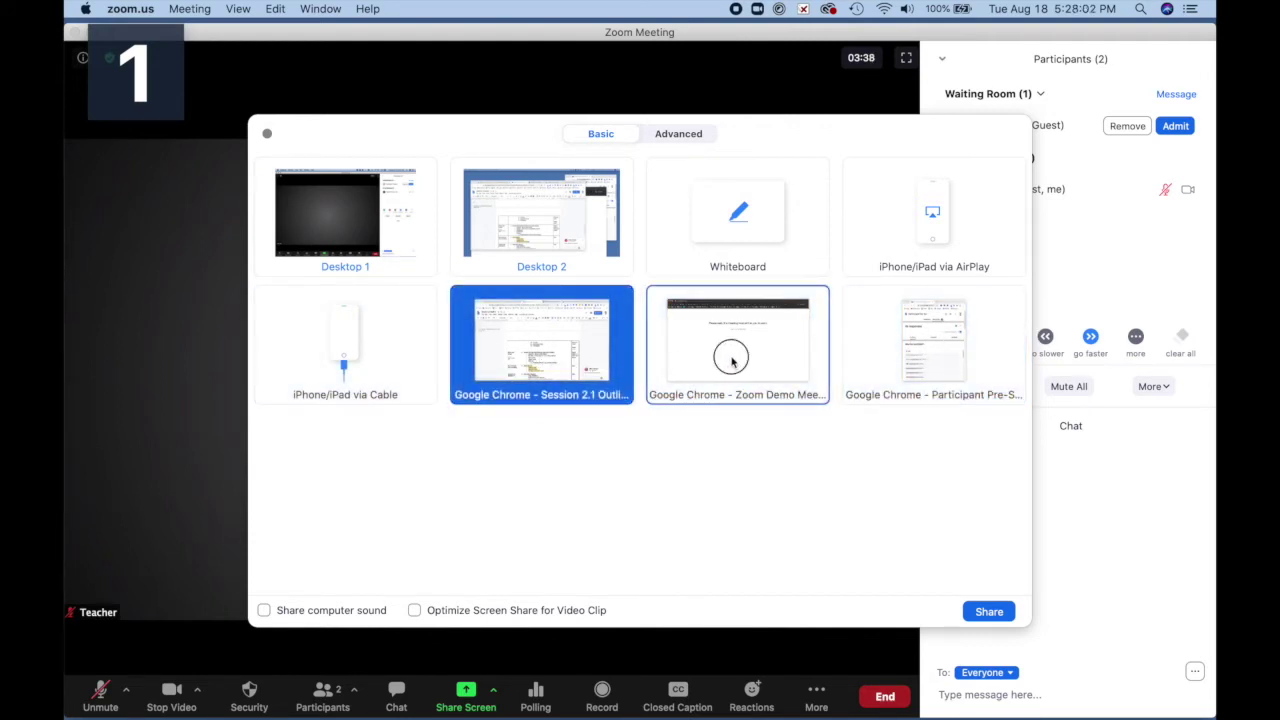
left_click(995, 352)
left_click(690, 134)
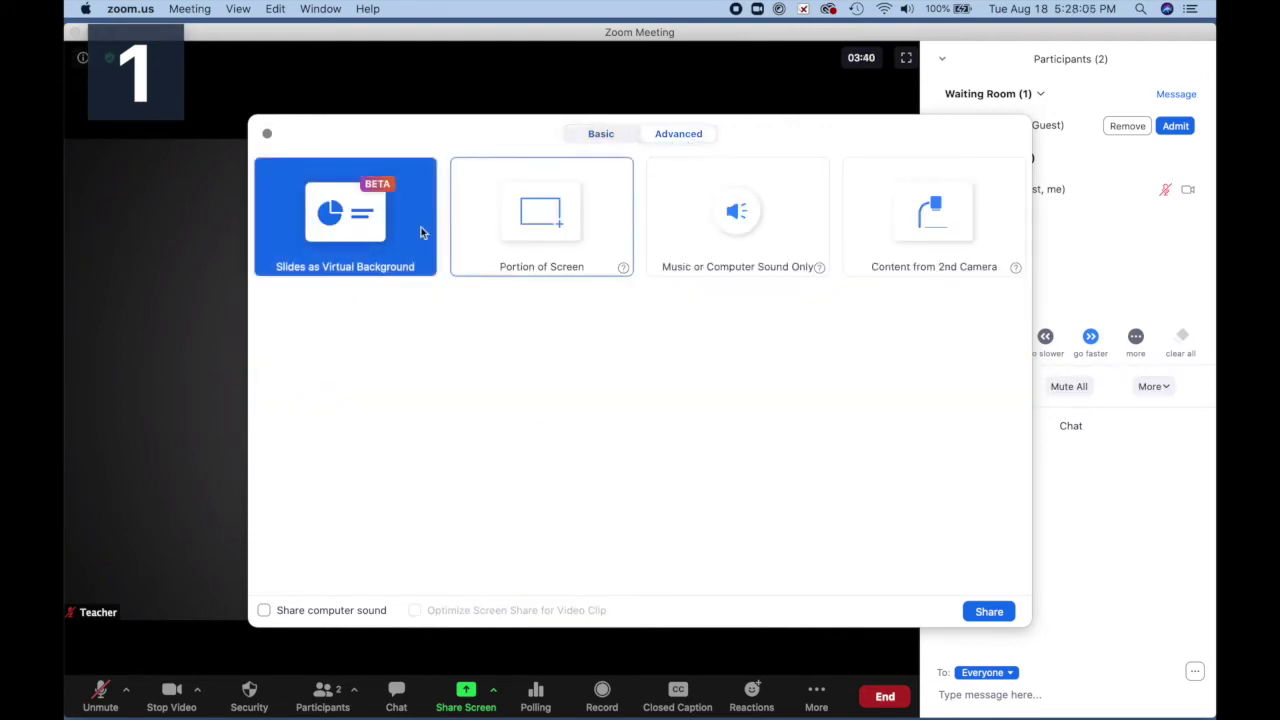
left_click(527, 208)
left_click(757, 219)
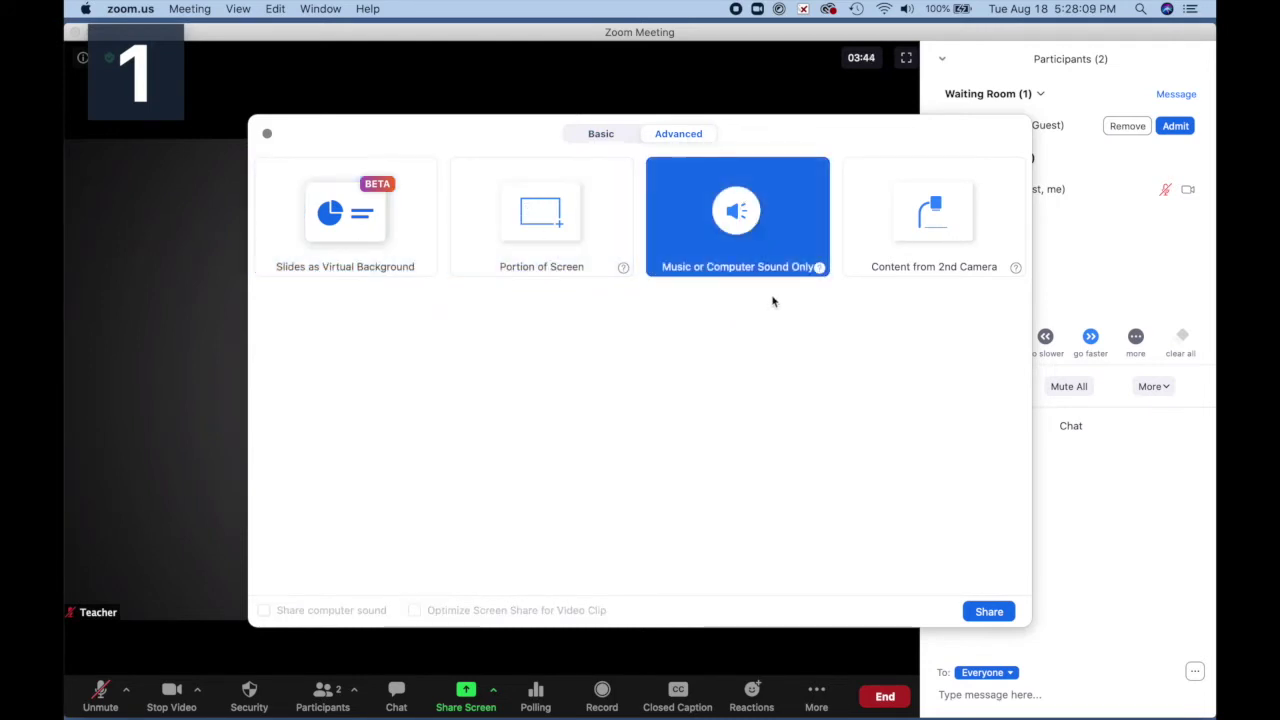
left_click(928, 240)
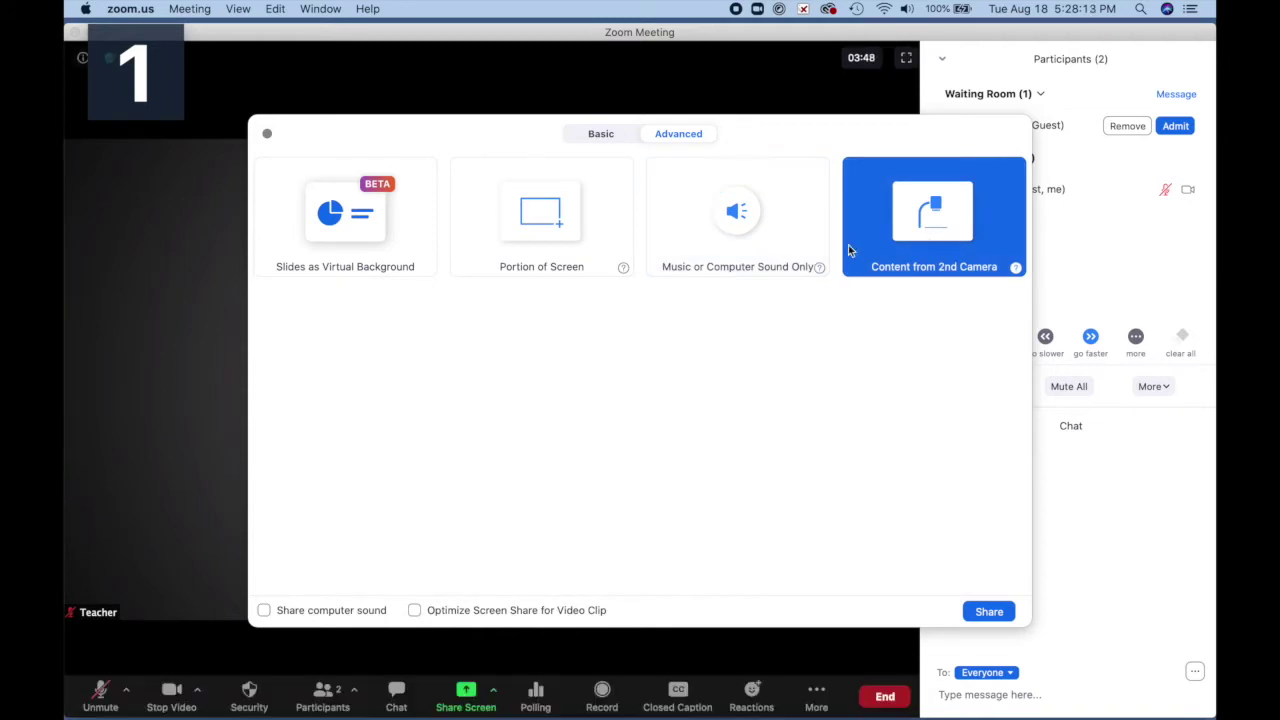
left_click(600, 134)
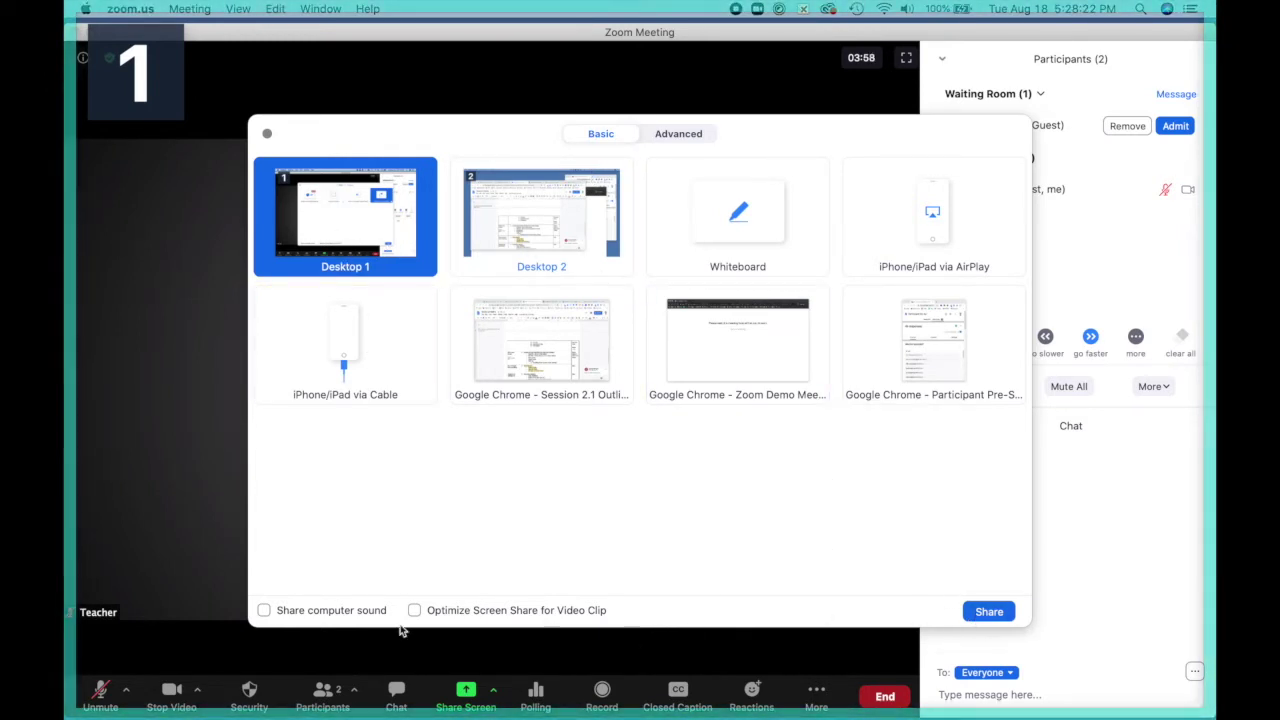
- Toggle computer sound and video-clip optimisation on then off, and share Desktop 1
left_click(264, 610)
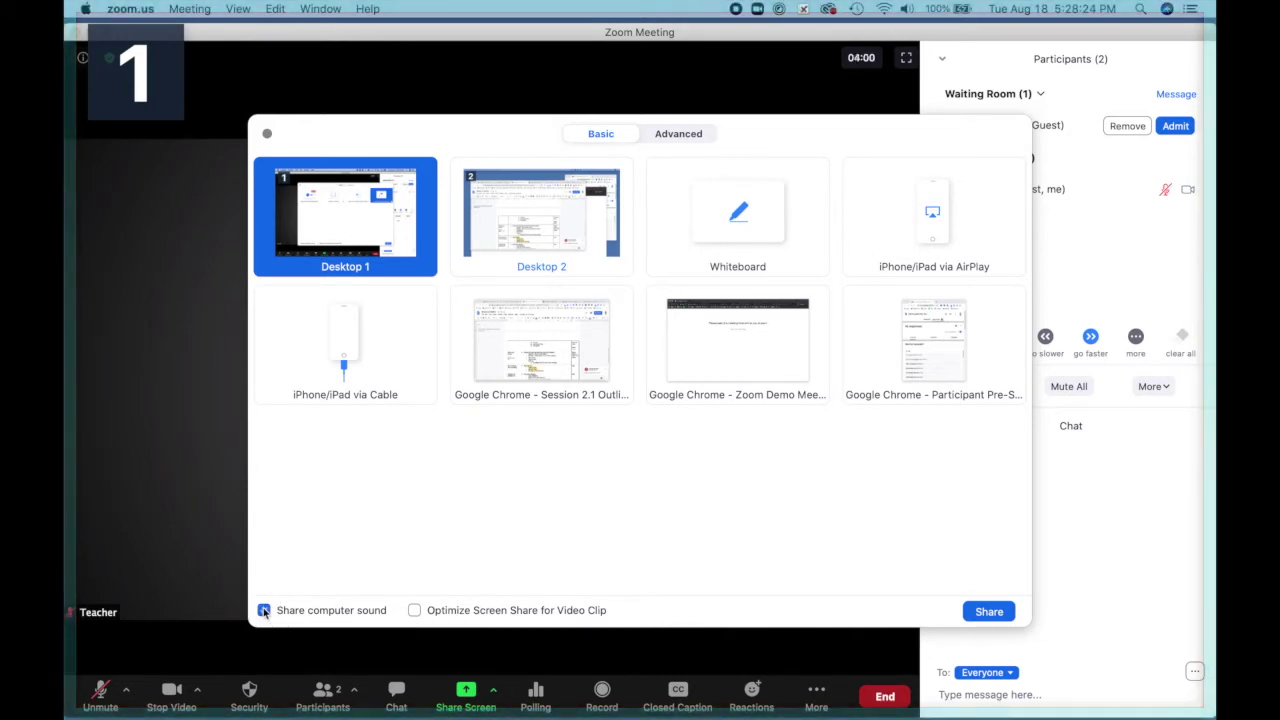
left_click(414, 610)
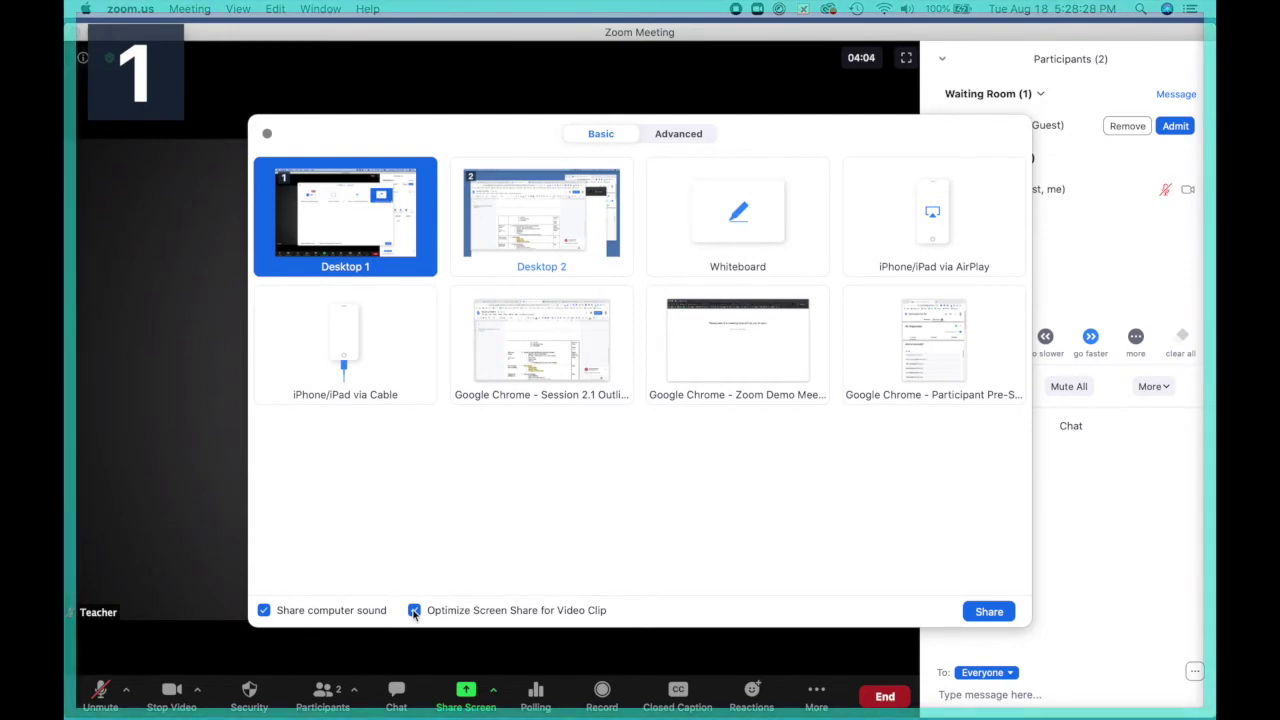
left_click(414, 610)
left_click(264, 610)
left_click(988, 611)
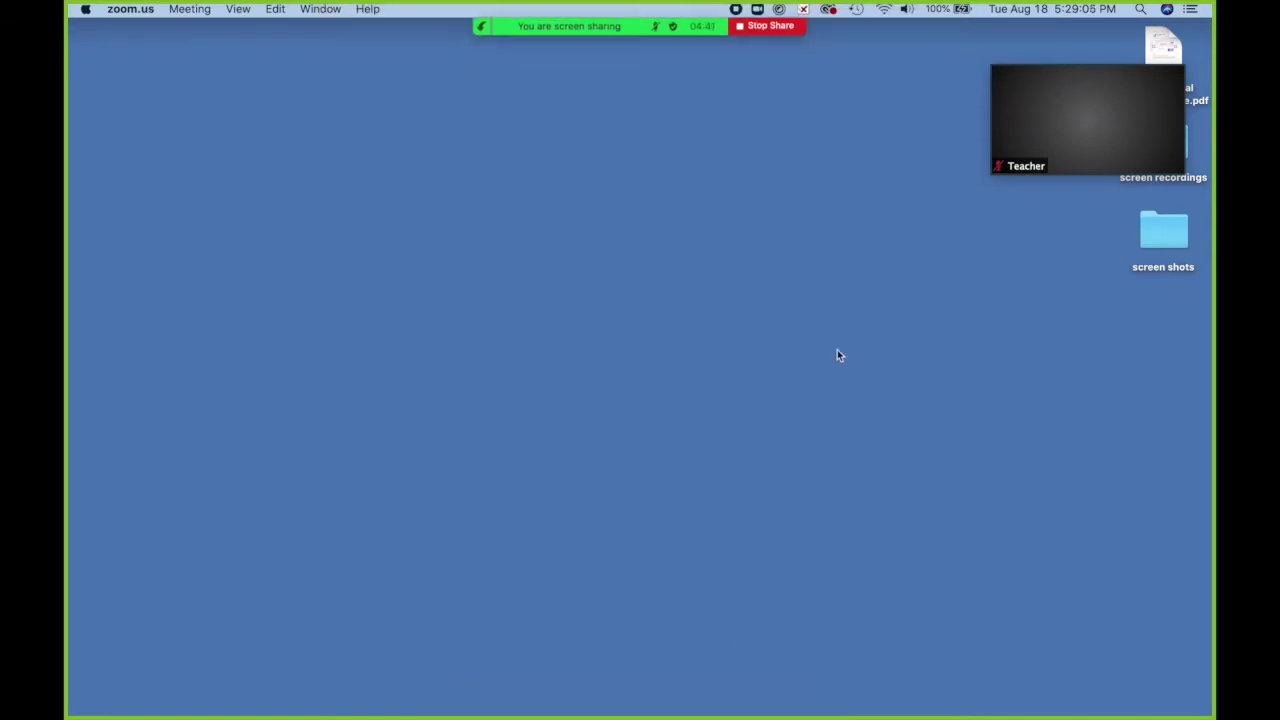
- Nudge the floating Teacher video a little up and left, then bring back the meeting controls
mouse_move(1057, 88)
mouse_move(1068, 60)
left_mouse_down()
mouse_move(1000, 109)
mouse_move(1011, 63)
mouse_move(1034, 43)
mouse_move(1045, 51)
left_mouse_up()
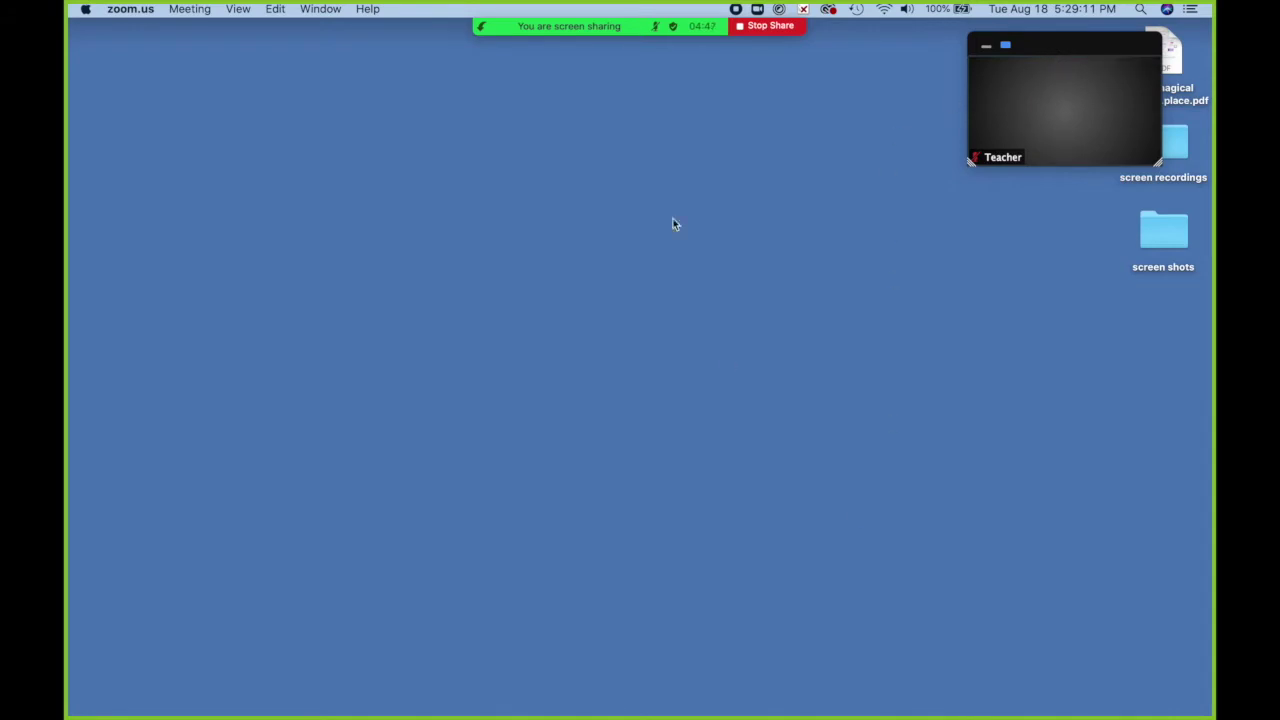
mouse_move(600, 26)
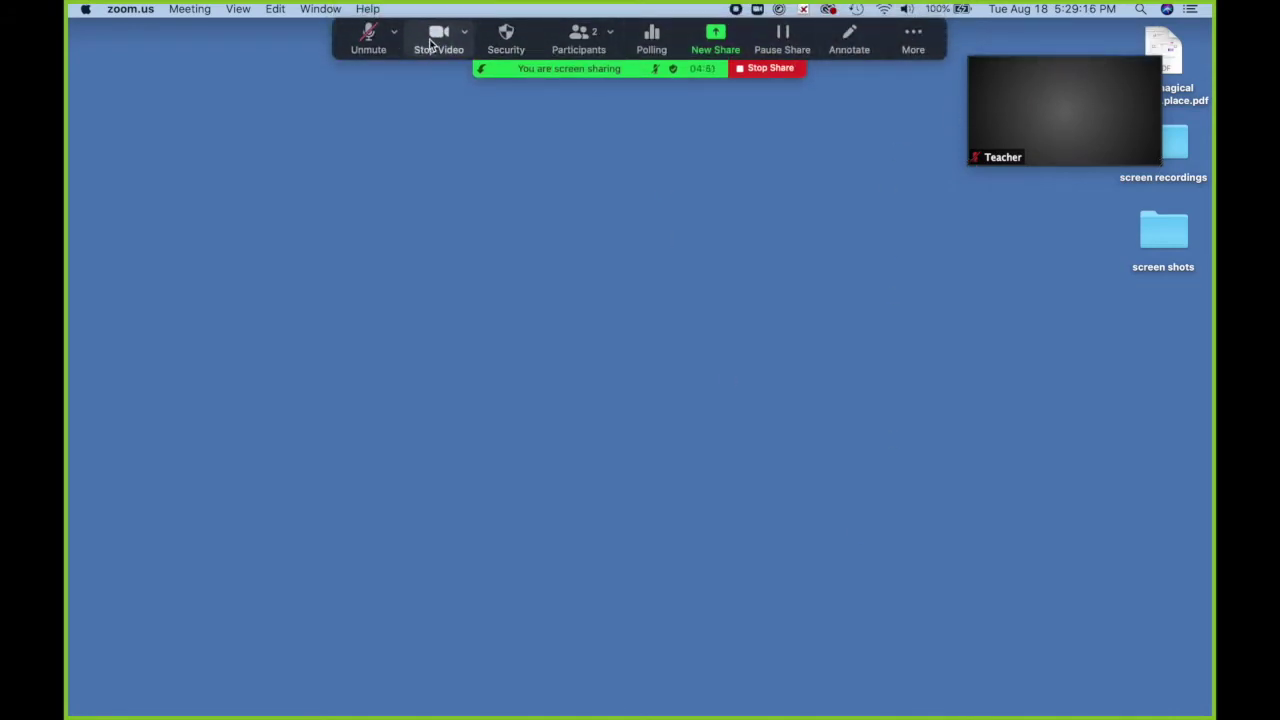
- Open Participants and the Chat from More, and tuck the chat window into the lower right
left_click(566, 42)
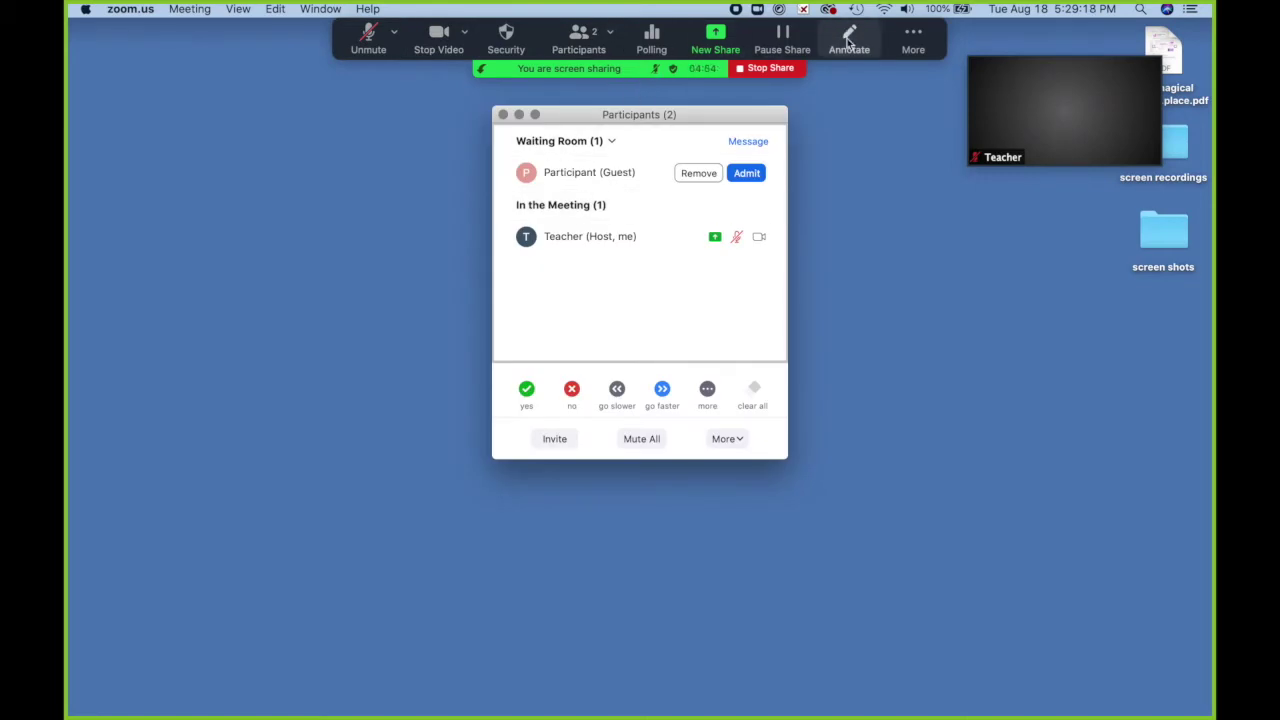
left_click(913, 40)
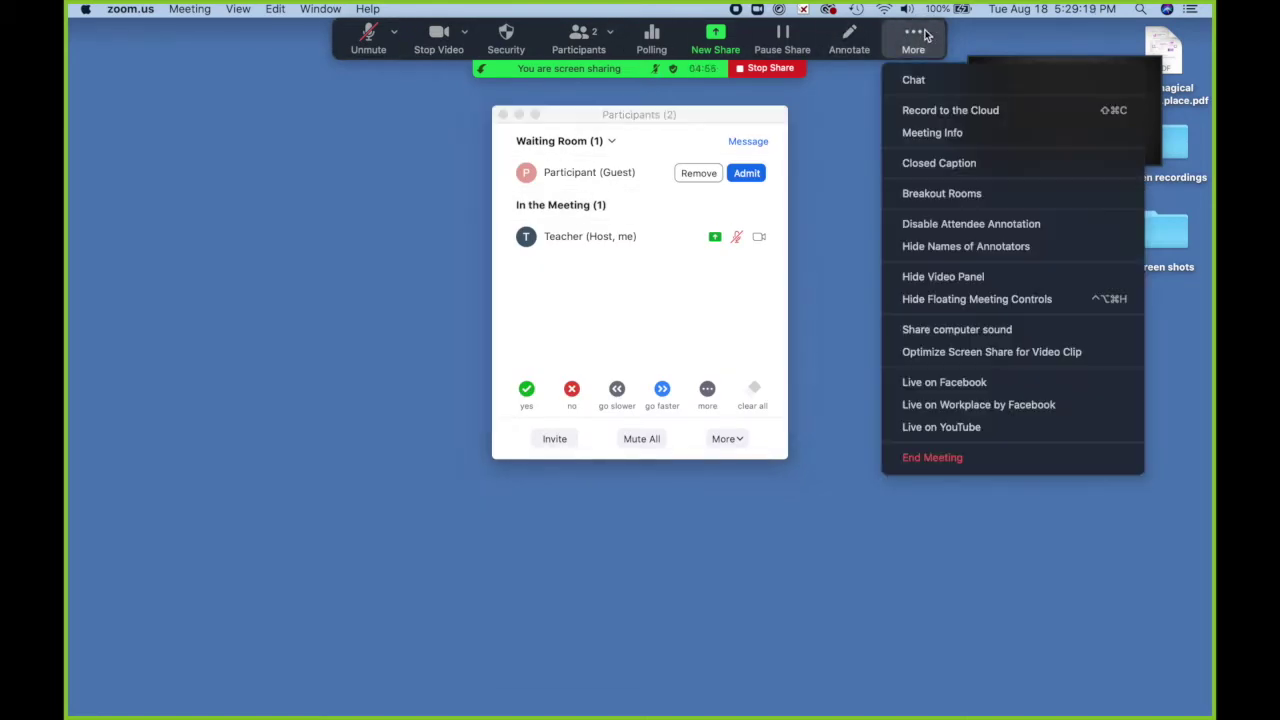
left_click(928, 80)
left_click_drag(709, 131, 1103, 377)
left_click_drag(748, 121, 1134, 37)
- Place Participants at the top right with the Teacher video beside it, then switch to Chrome
left_click_drag(1122, 84, 845, 74)
left_click_drag(1016, 40, 1024, 34)
mouse_move(860, 66)
left_click_drag(828, 47, 837, 57)
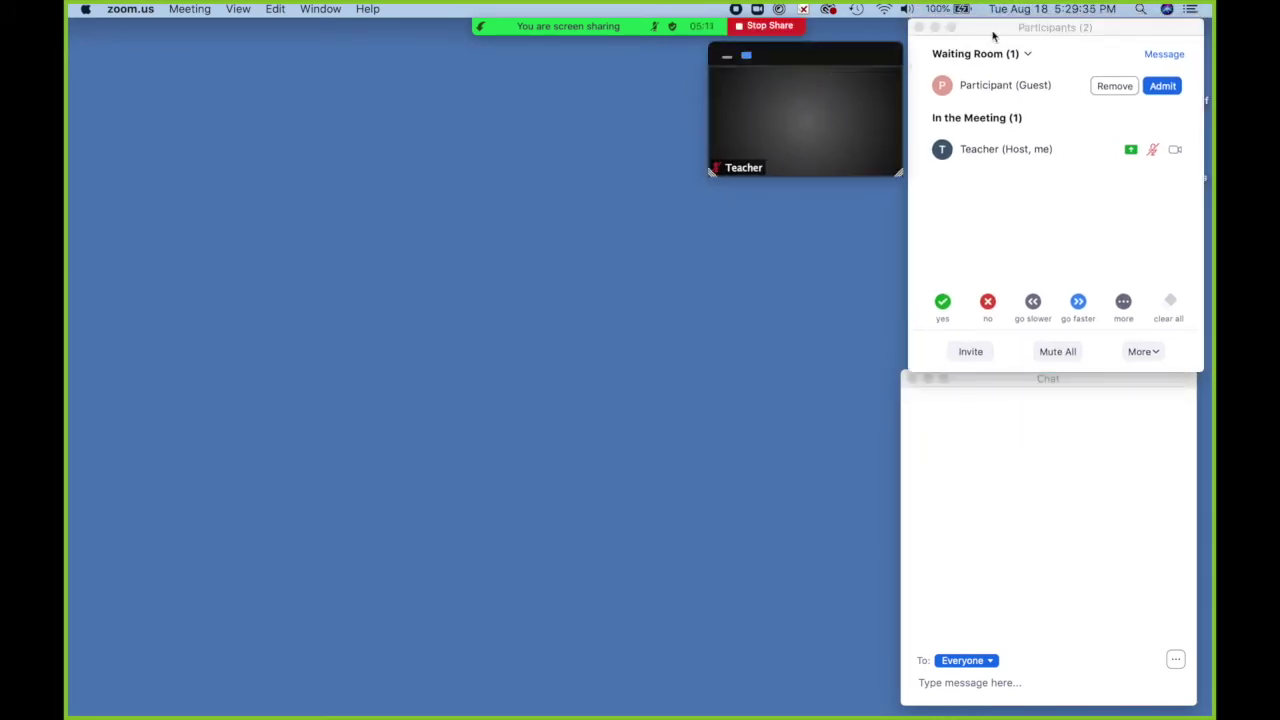
mouse_move(608, 22)
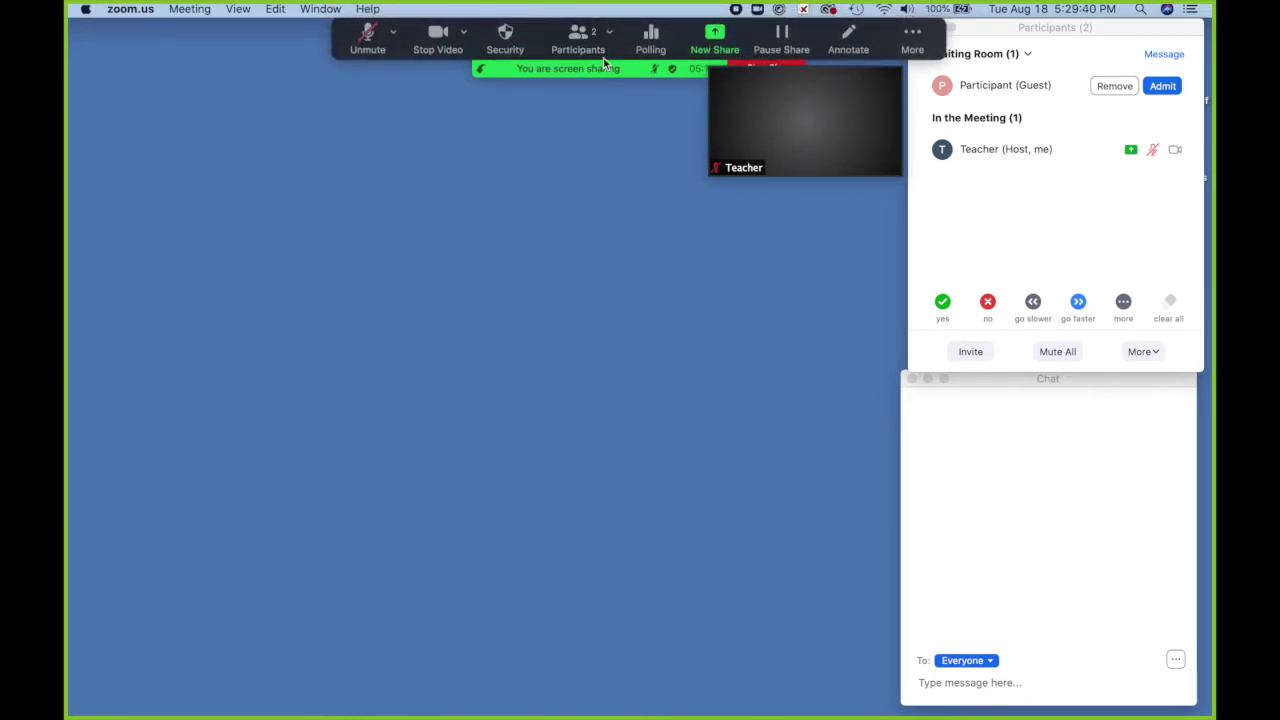
key("super+Tab")
- Move the Note Catcher - Wide version Chrome window up-left and widen it to the right
left_click_drag(850, 190, 697, 69)
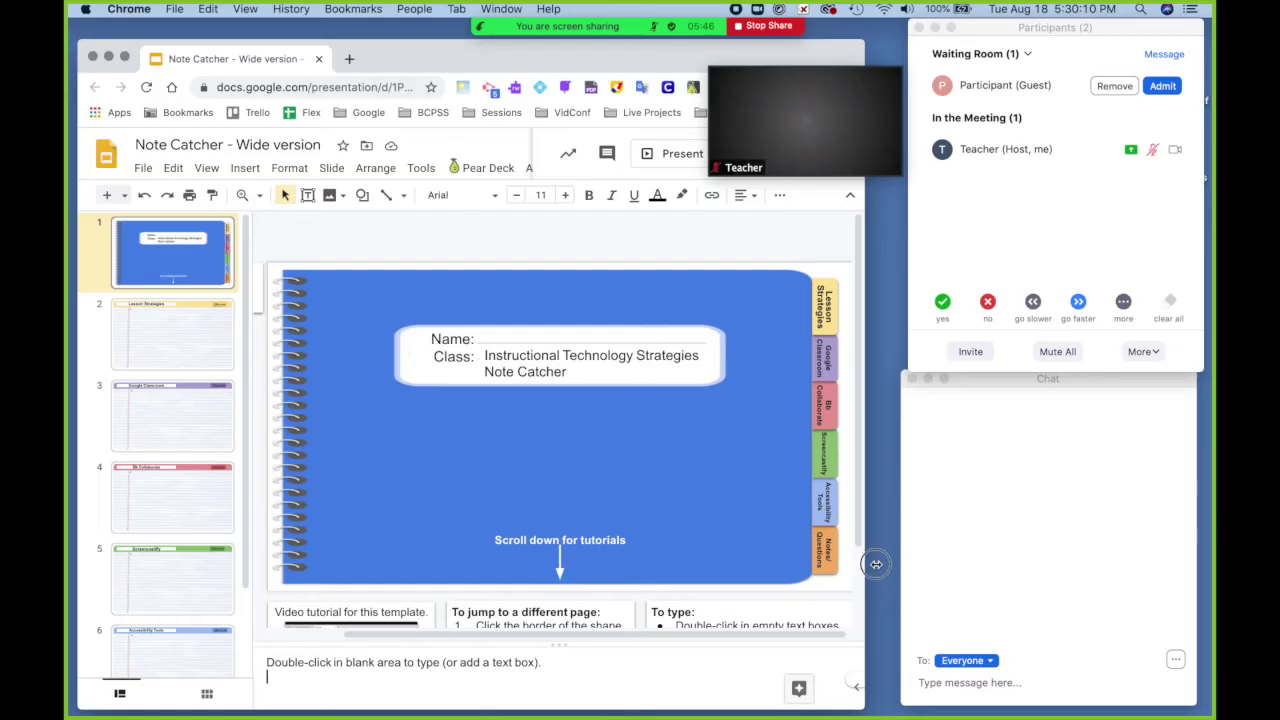
left_click_drag(877, 564, 899, 564)
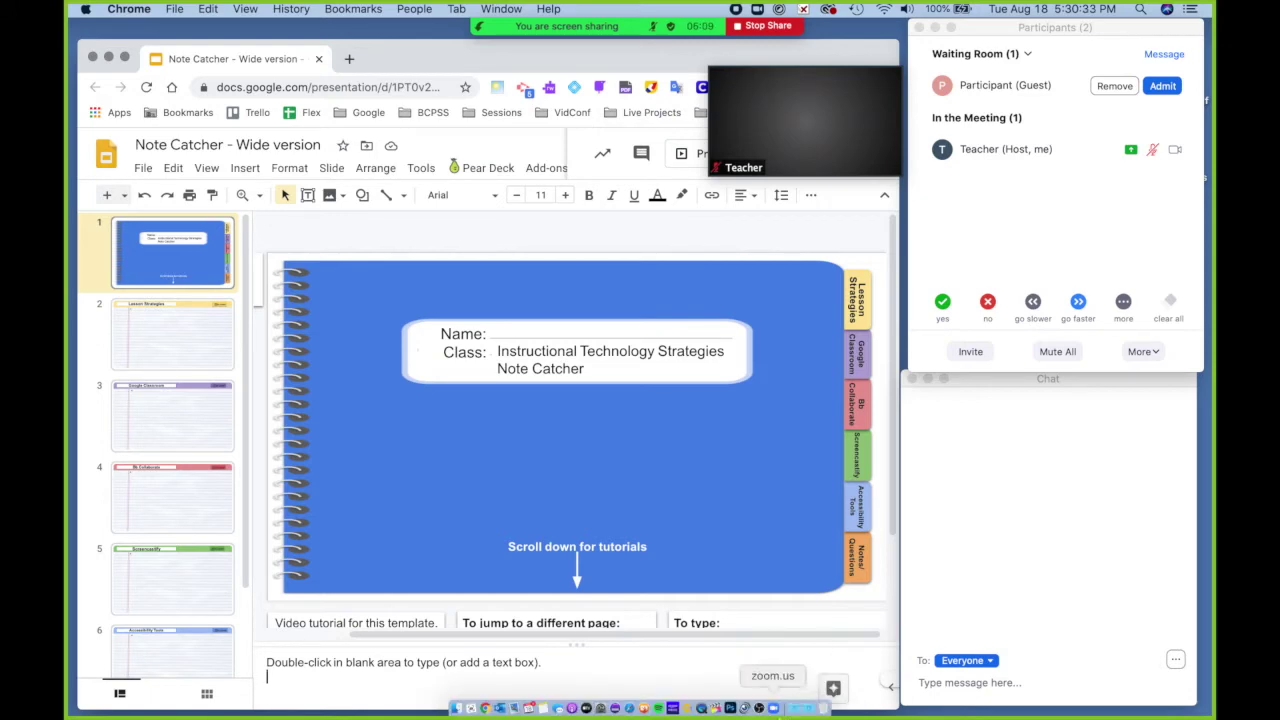
- Bring up the main Zoom window, shift it left, and open Settings from the profile menu
left_click(773, 708)
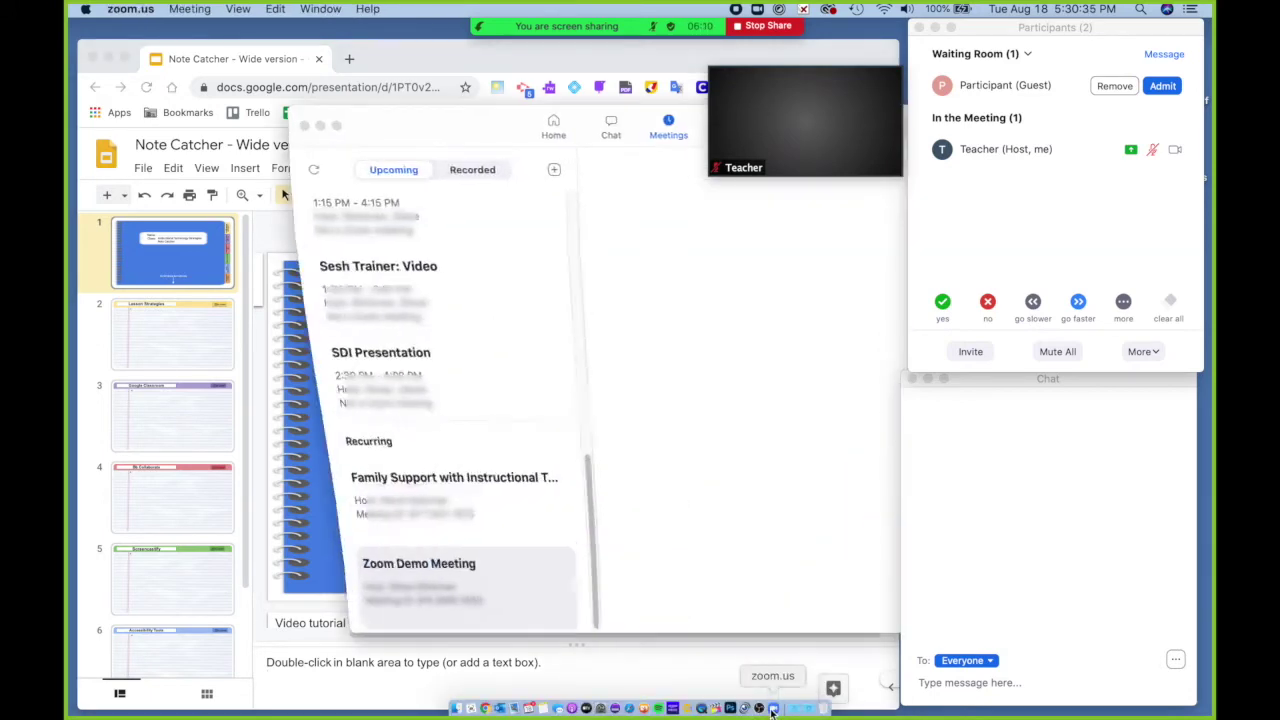
left_click_drag(463, 128, 276, 200)
mouse_move(778, 712)
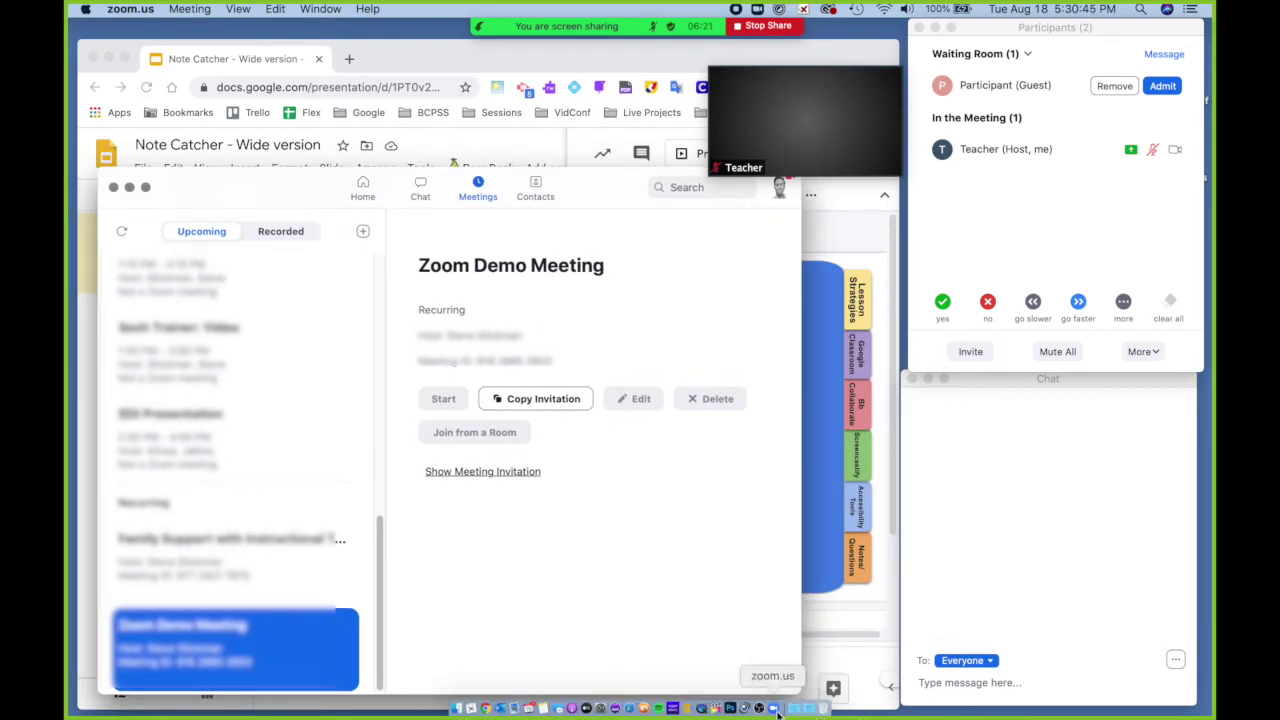
left_click(781, 188)
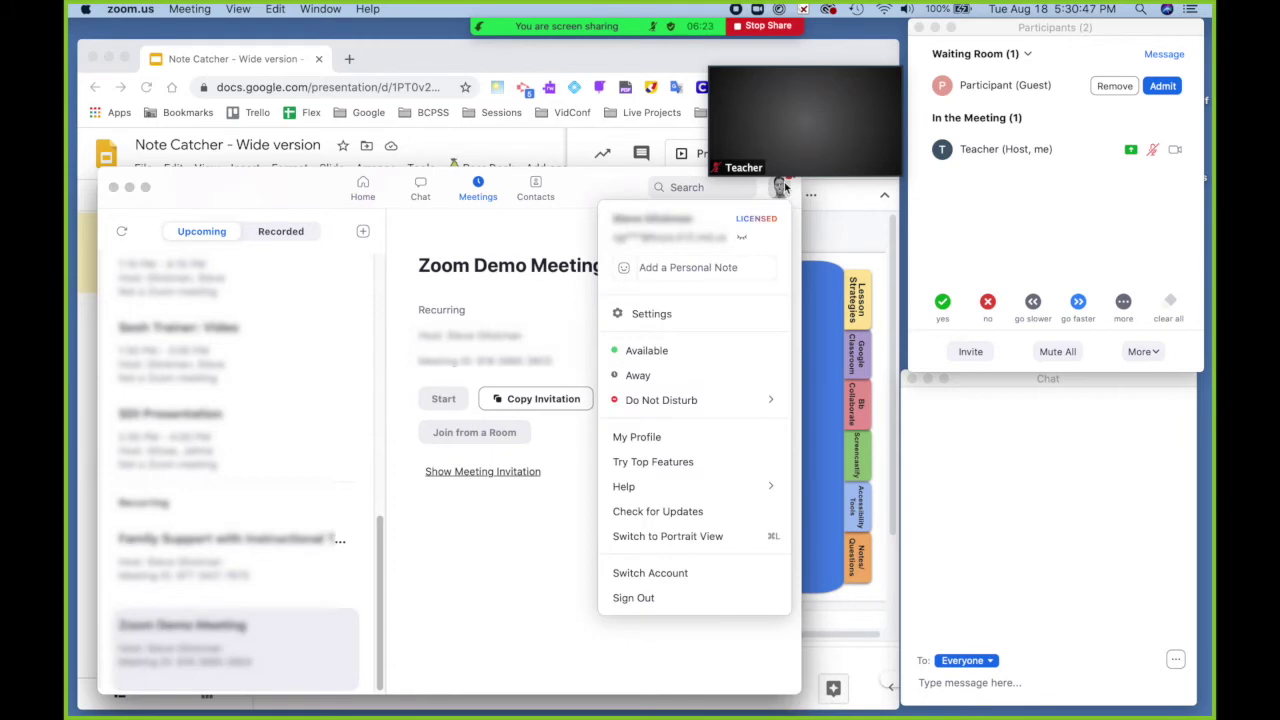
left_click(670, 314)
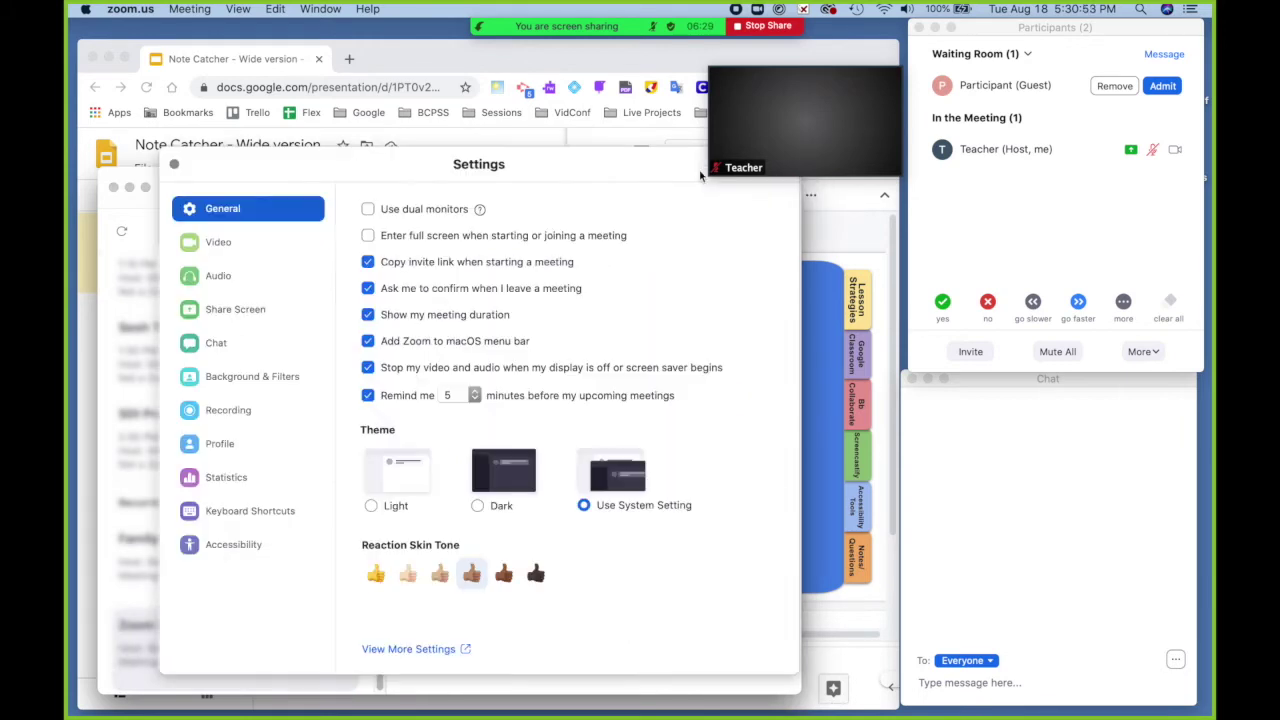
- Enable 'Show Zoom windows during screen share' on the Share Screen settings page
left_click(217, 312)
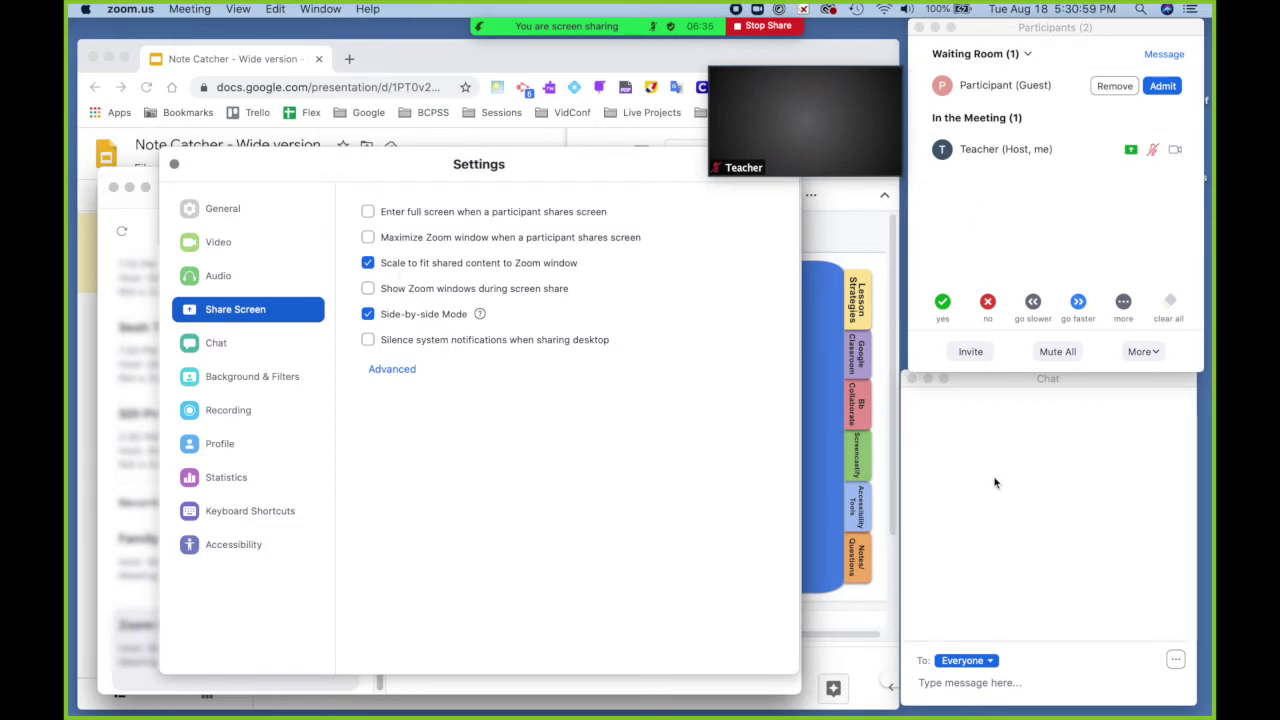
left_click(367, 289)
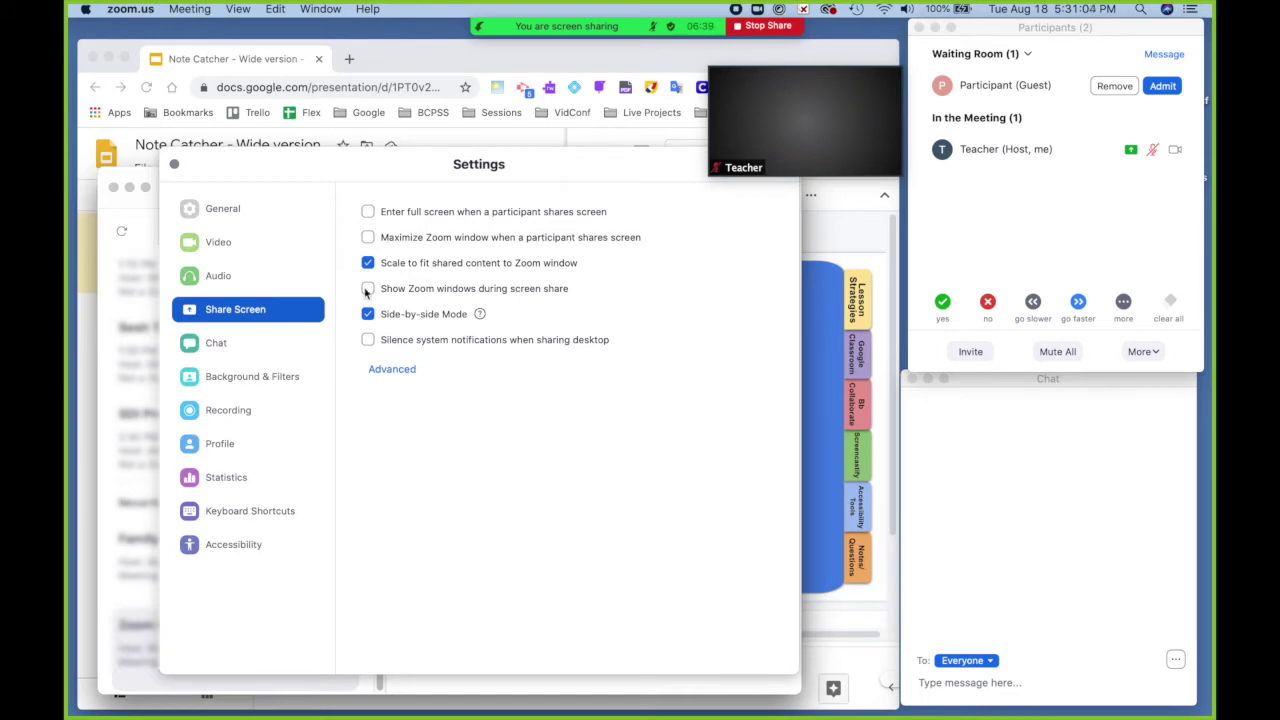
left_click(367, 289)
mouse_move(1031, 160)
mouse_move(658, 14)
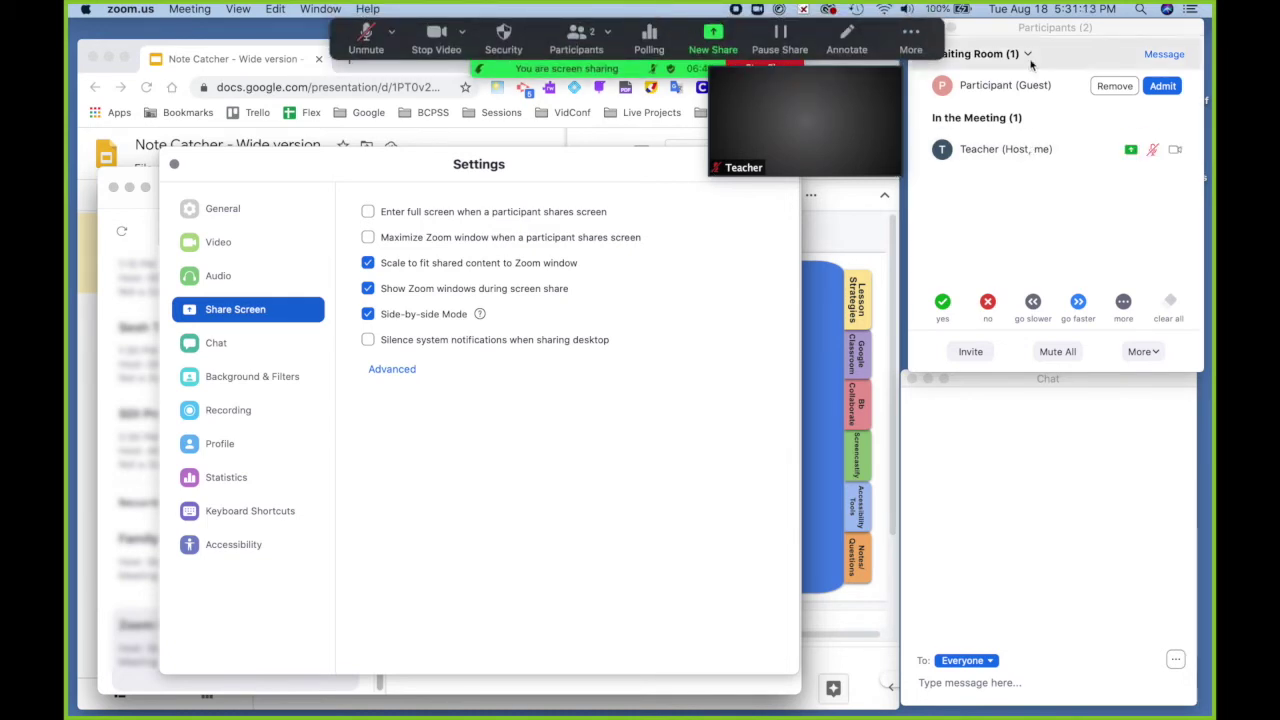
- Uncheck showing Zoom windows, try both Advanced copy capture modes, then set capture mode to Auto
left_click(368, 289)
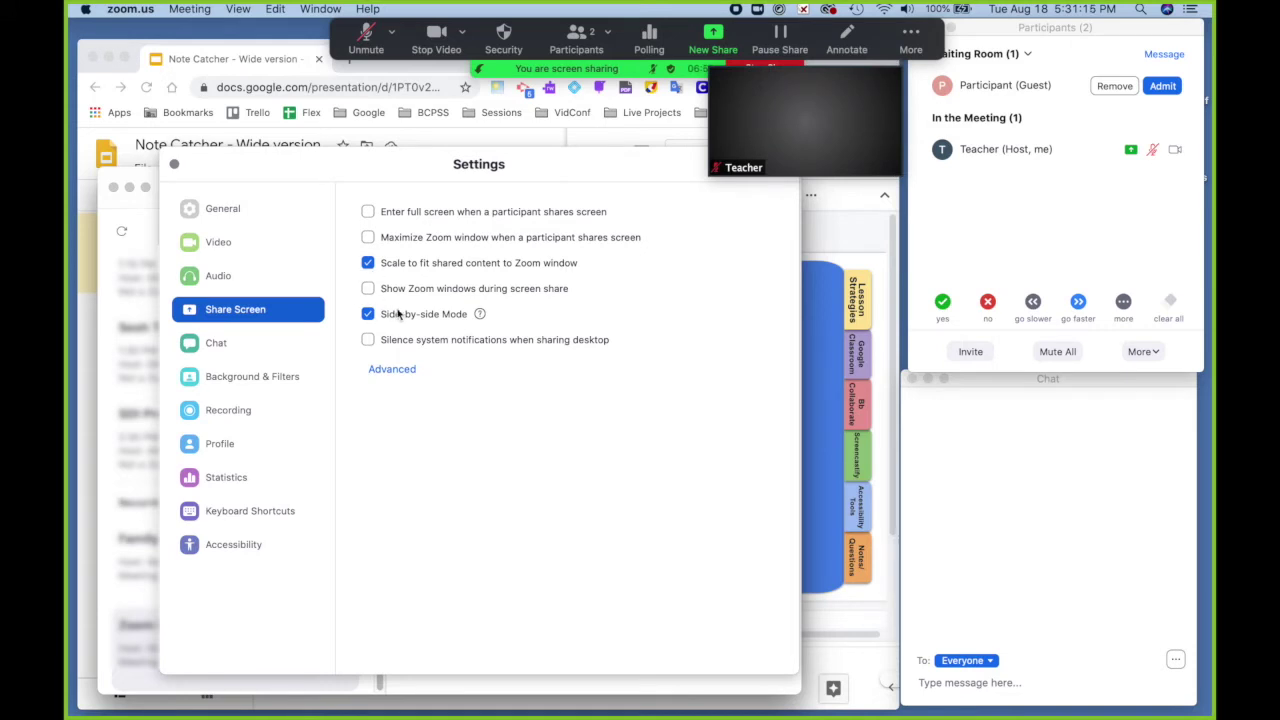
left_click(368, 369)
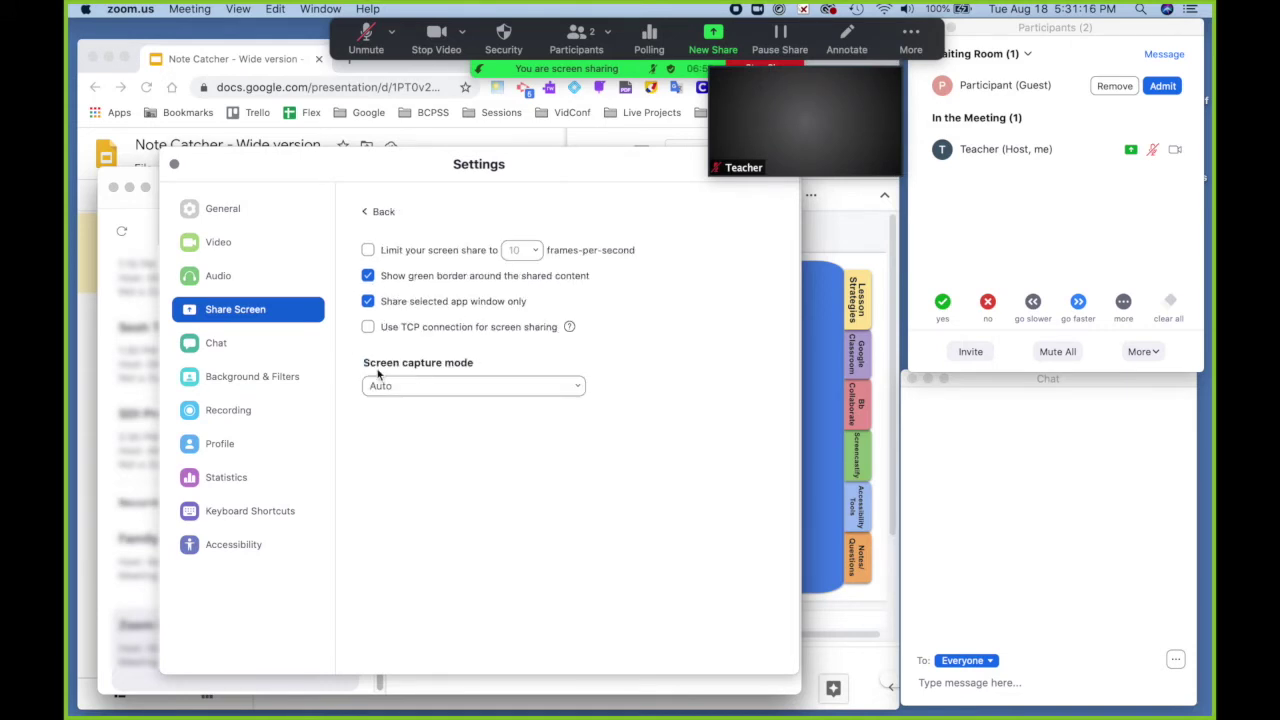
left_click(427, 385)
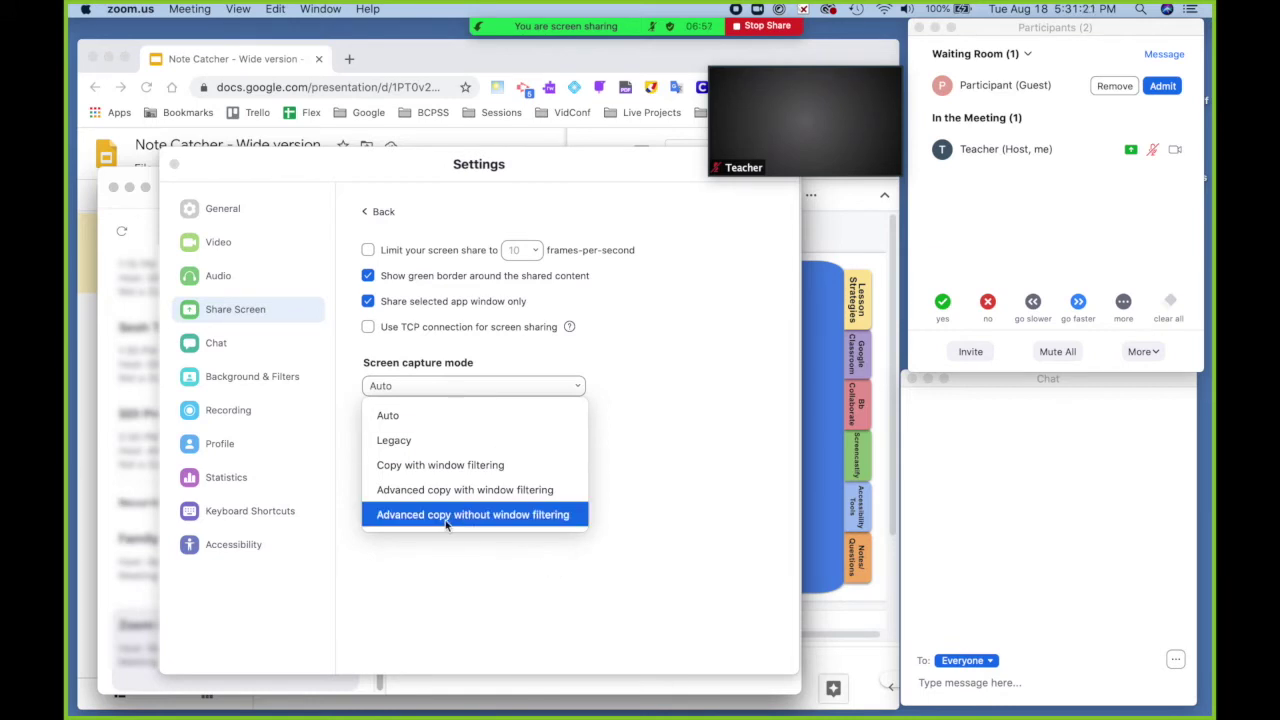
left_click(541, 515)
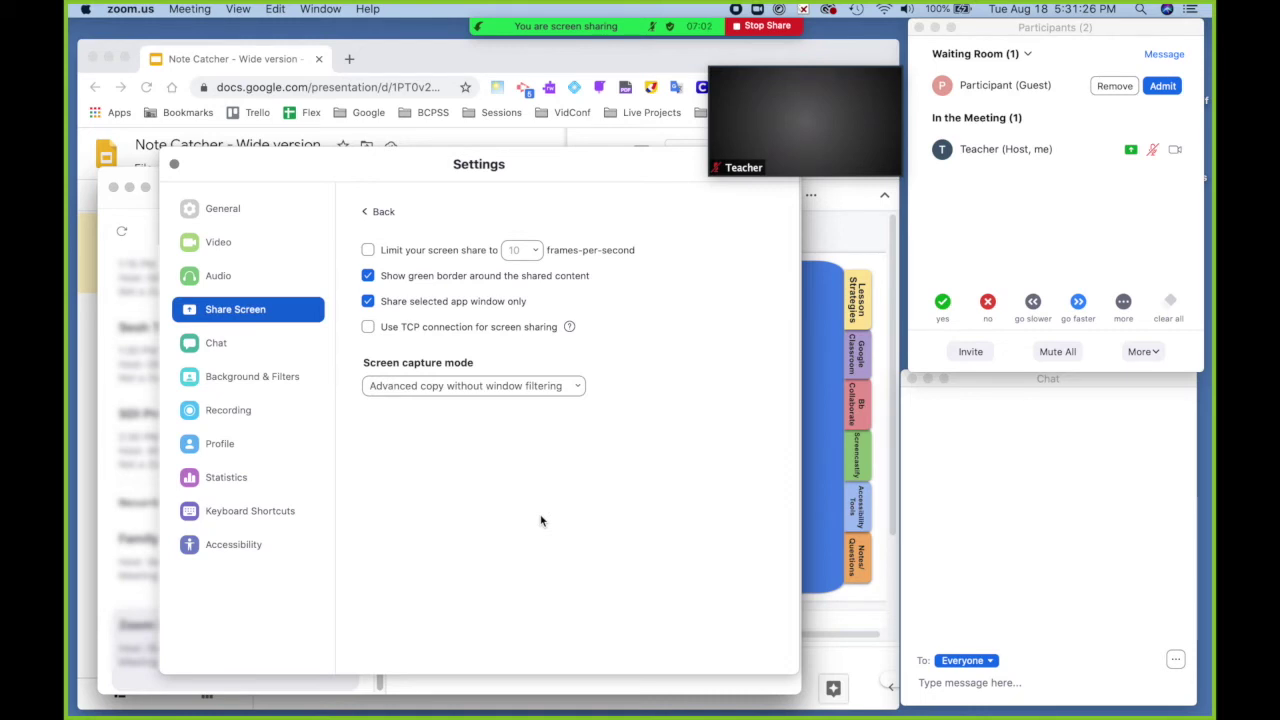
left_click(515, 388)
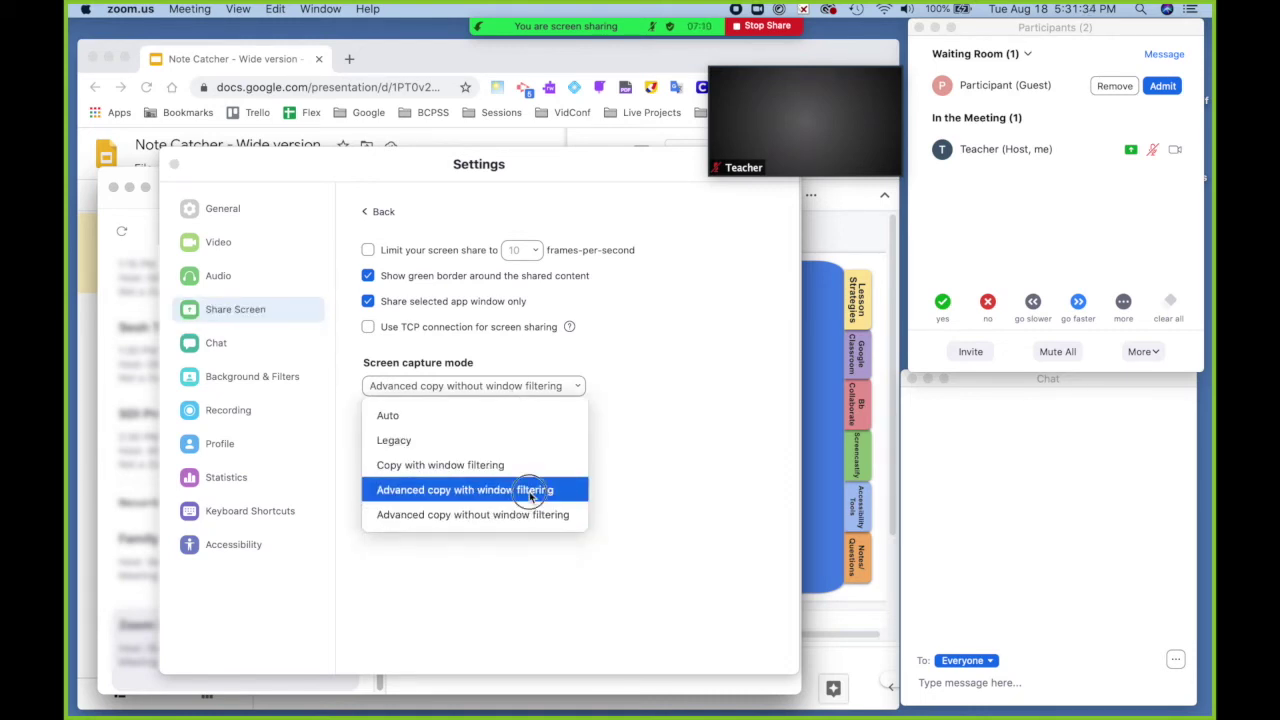
left_click(530, 492)
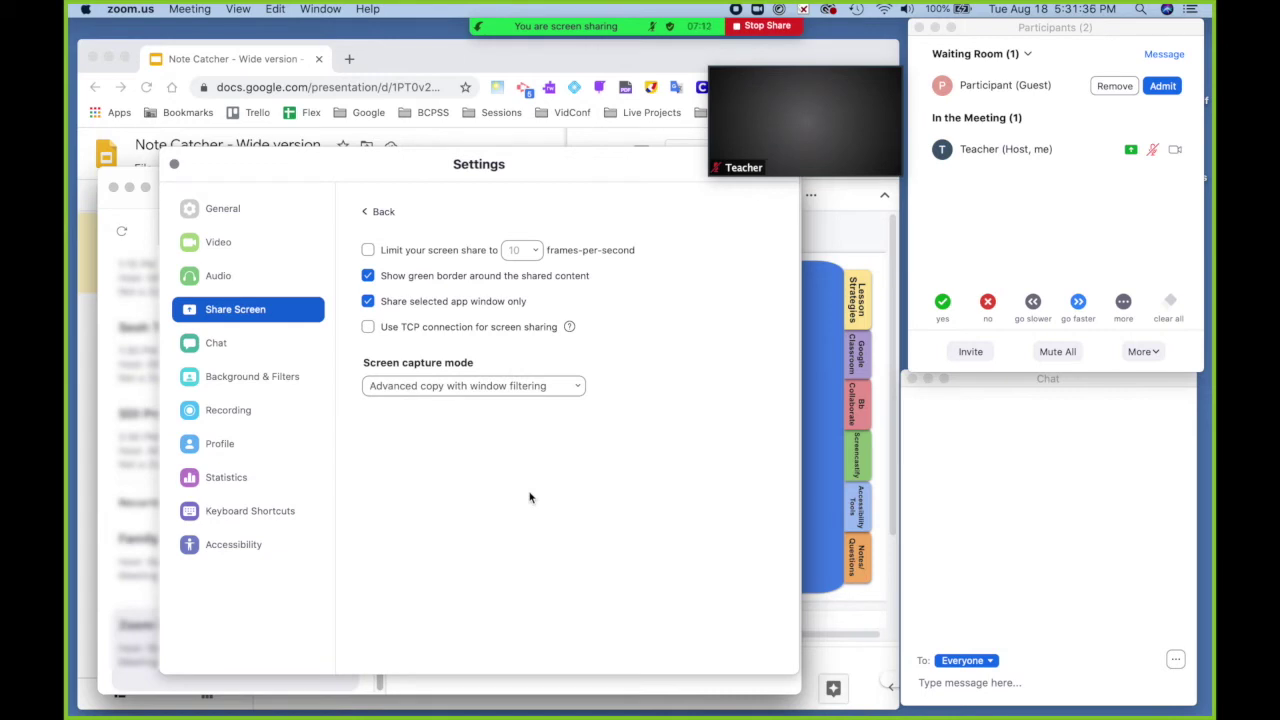
left_click(578, 388)
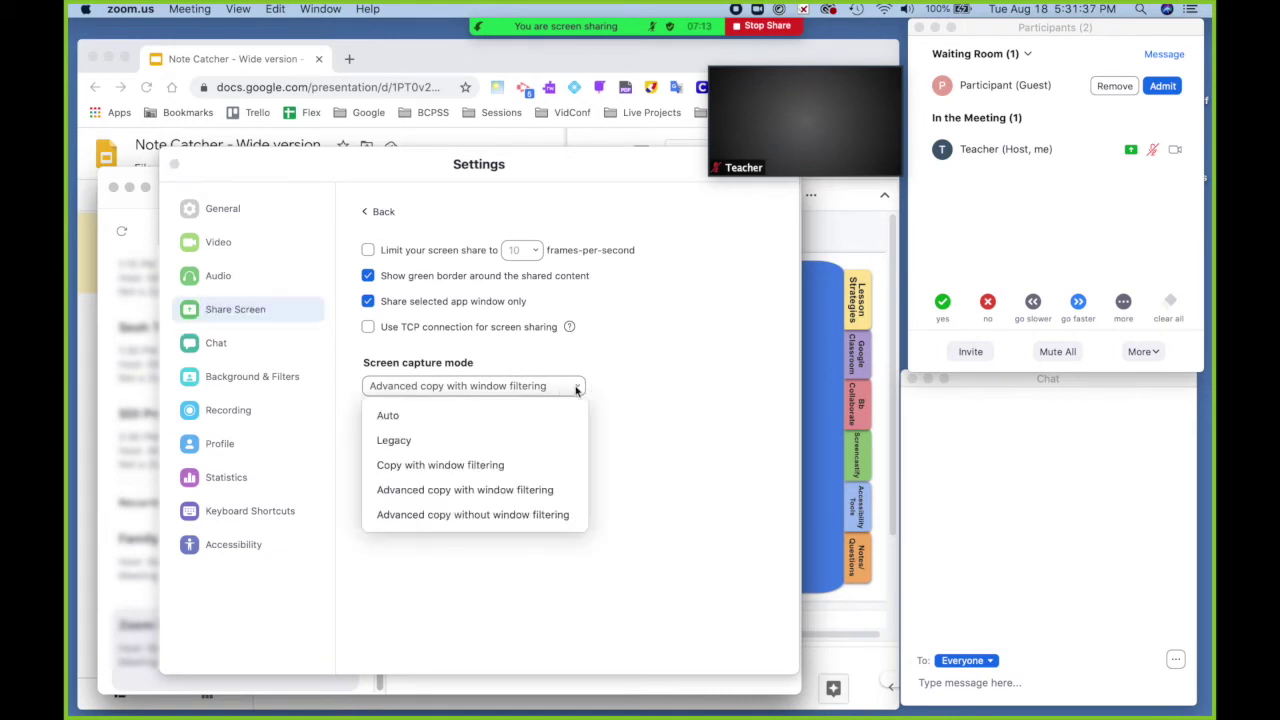
left_click(416, 417)
- Toggle 'Show Zoom windows during screen share' several times, leaving it off, and revisit Advanced settings
left_click(386, 210)
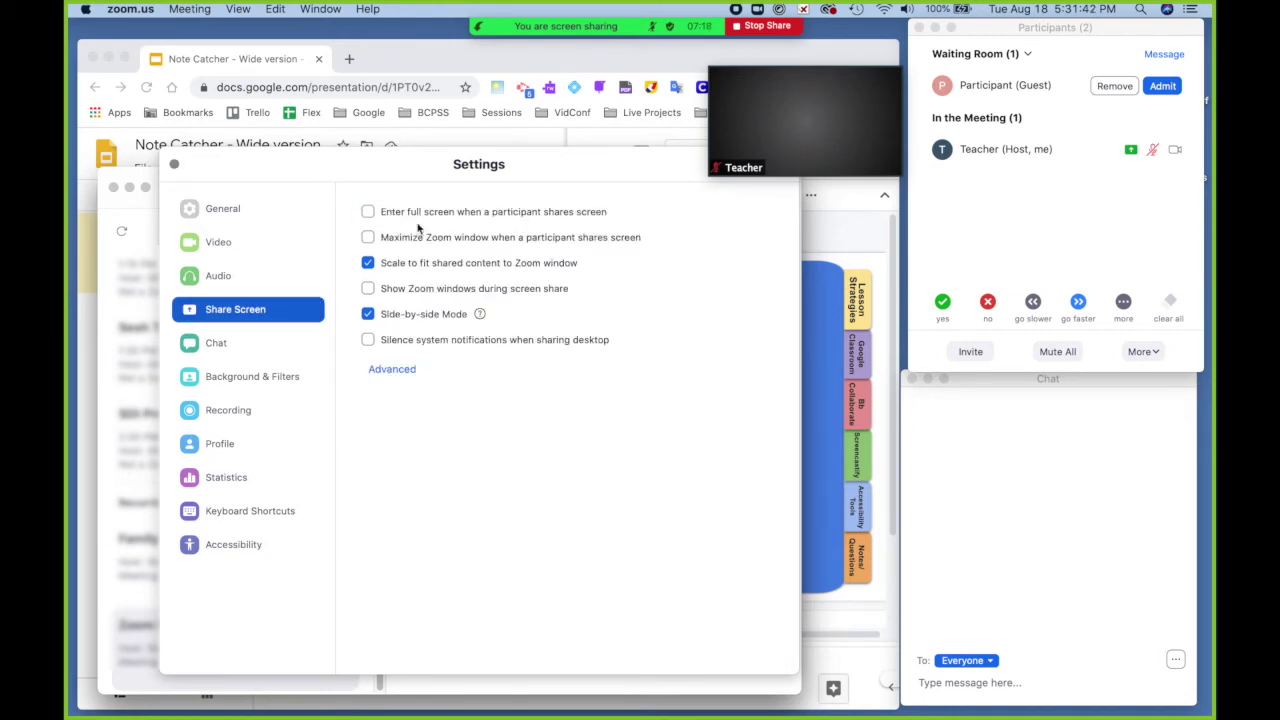
left_click(368, 289)
left_click(368, 289)
left_click(368, 289)
left_click(368, 289)
left_click(391, 369)
- Close Settings and the main Zoom window, and bring the Slides window to the front
left_click(175, 166)
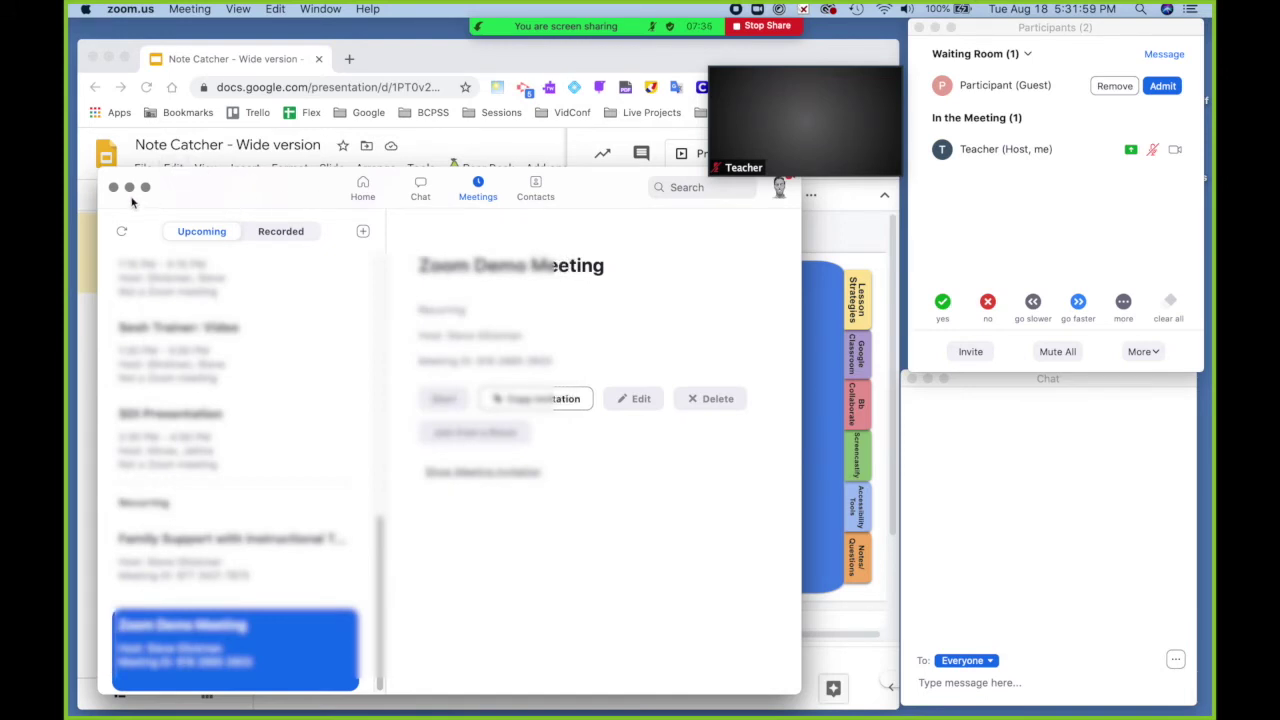
left_click(128, 189)
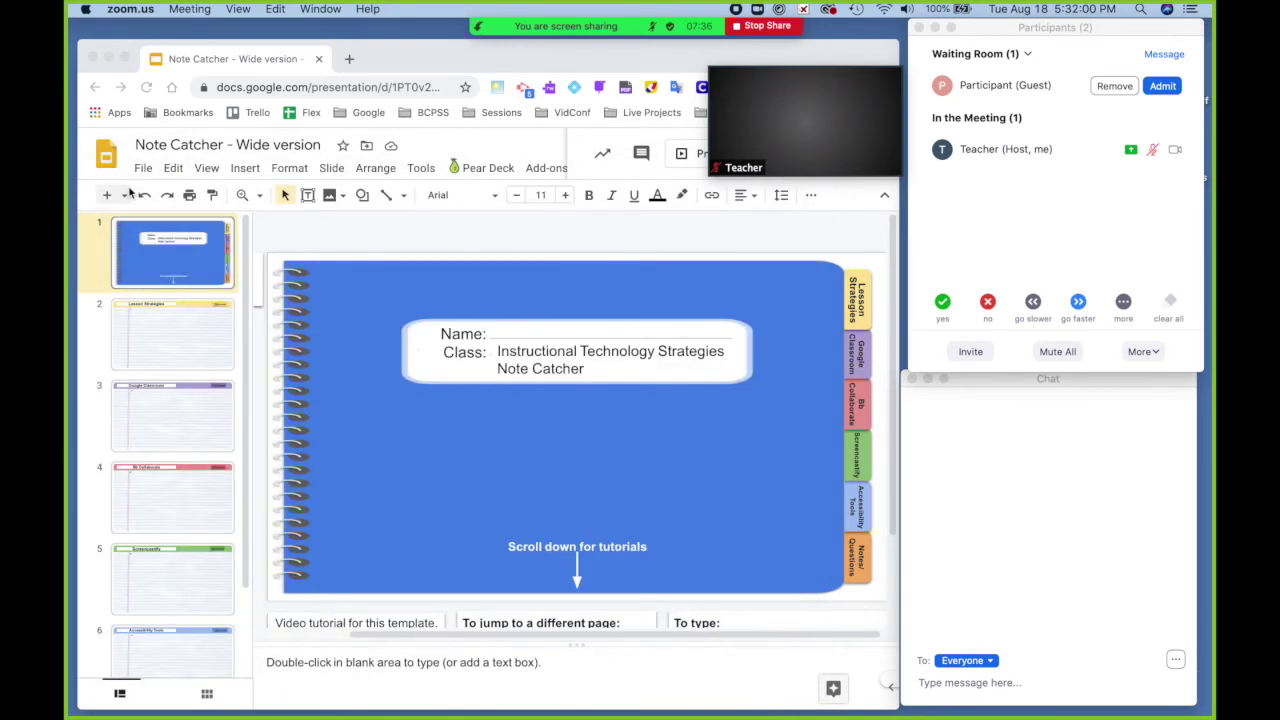
left_click(756, 232)
- Switch the share to just the Chrome Note Catcher slides window
mouse_move(568, 28)
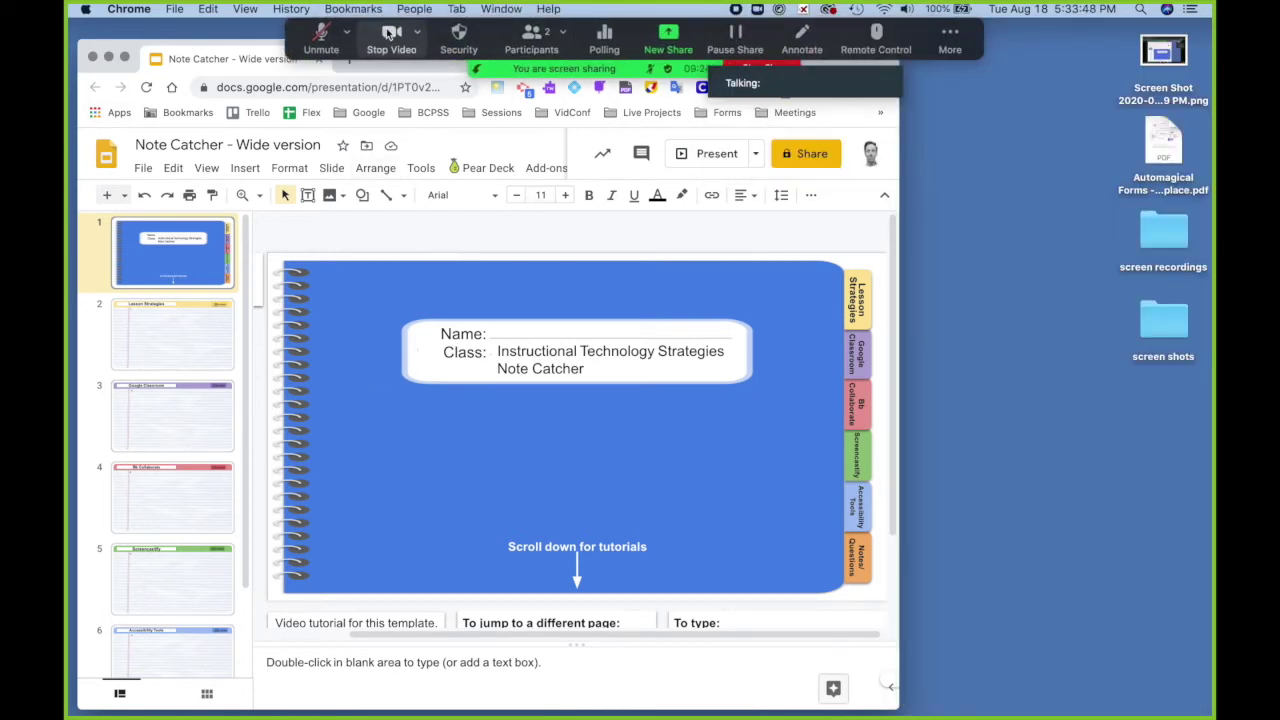
left_click(668, 38)
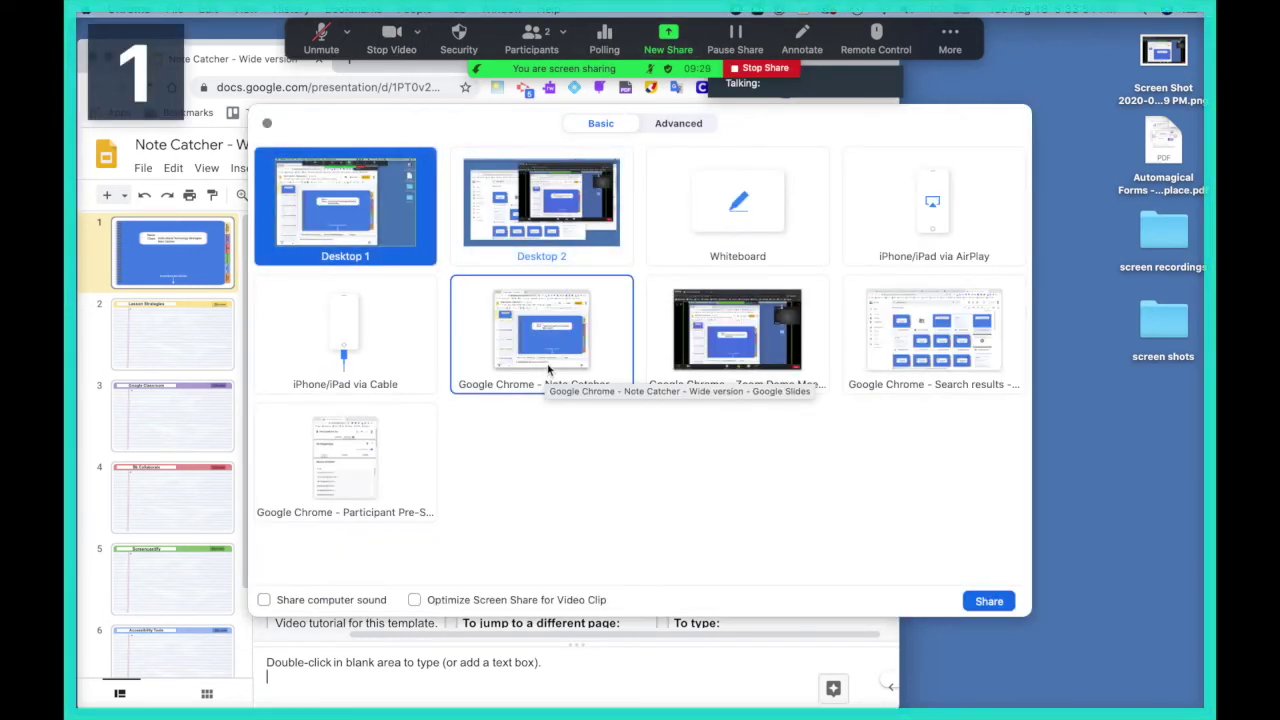
left_click(547, 340)
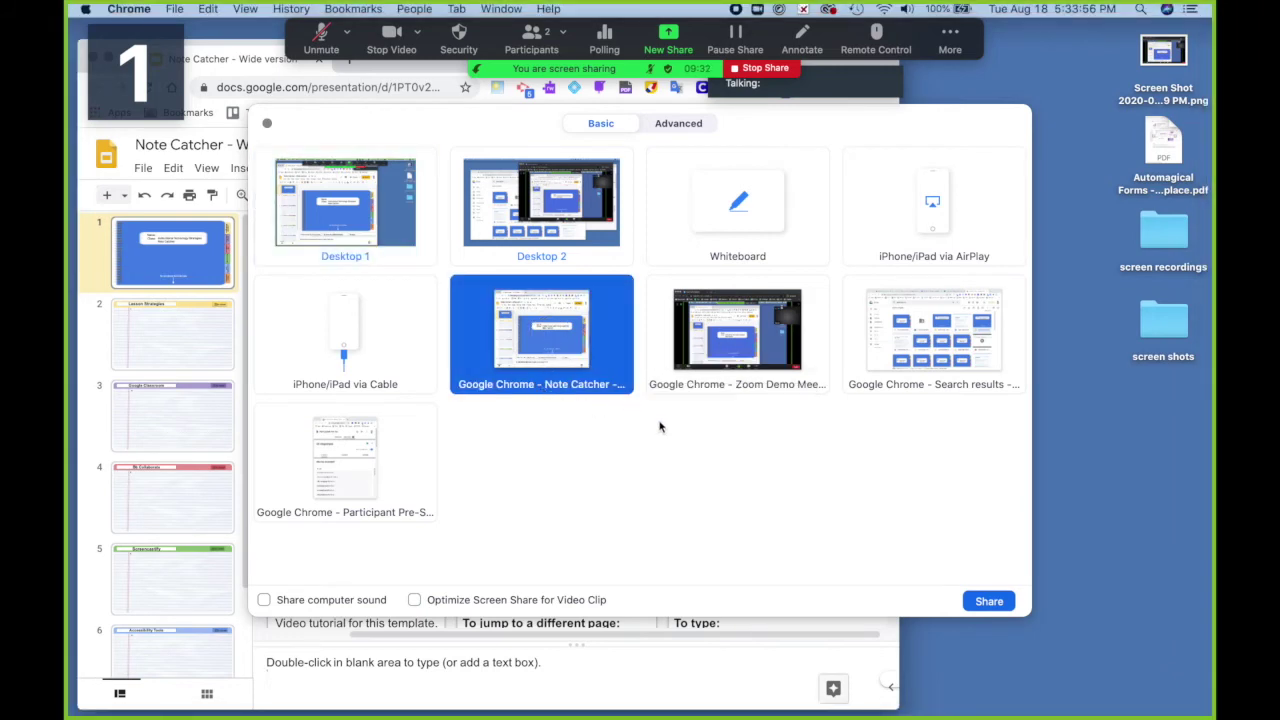
left_click(989, 601)
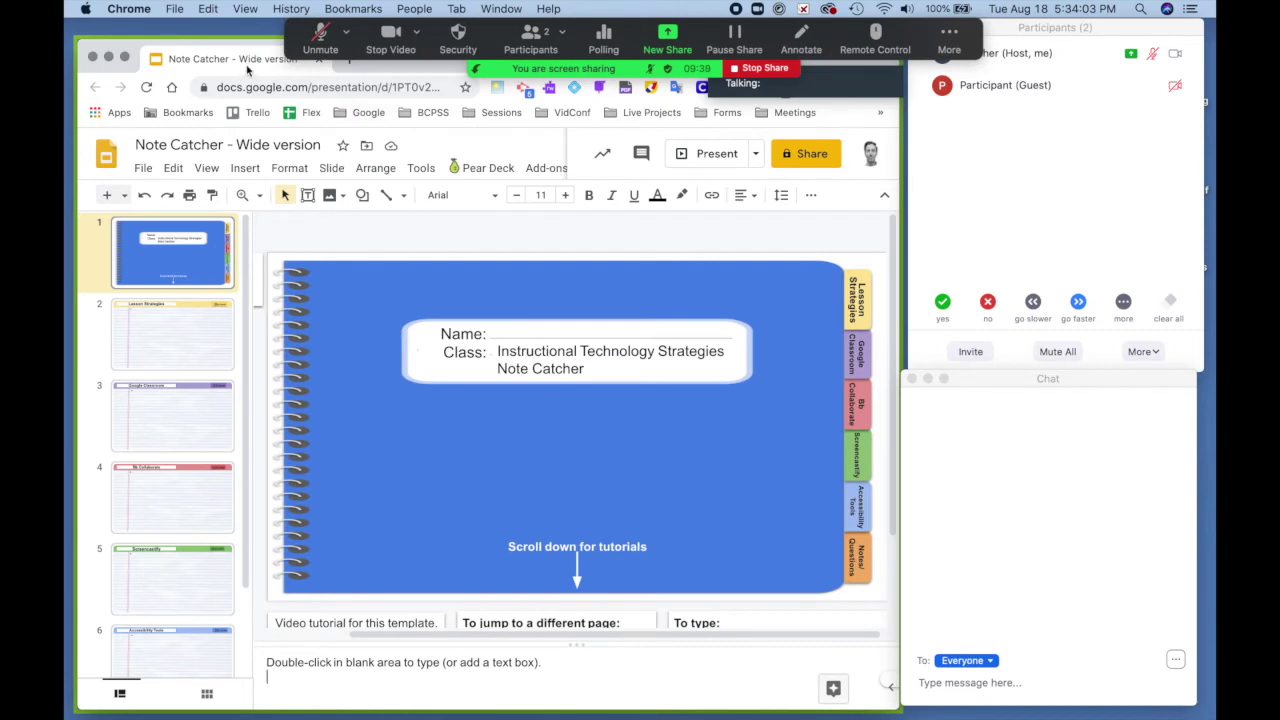
- Shrink, shift and widen the Slides window, then move Participants and Chat aside so nothing overlaps
left_click_drag(250, 68, 254, 92)
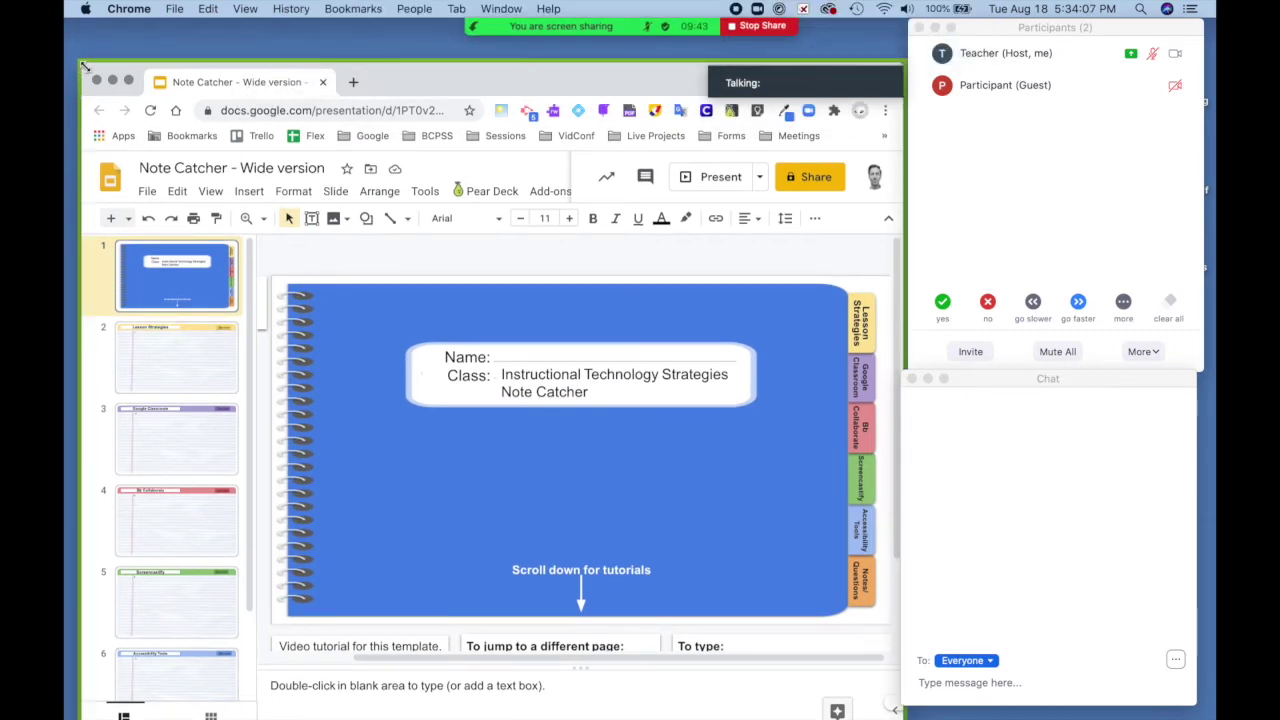
left_click_drag(95, 80, 177, 153)
left_click_drag(548, 168, 445, 148)
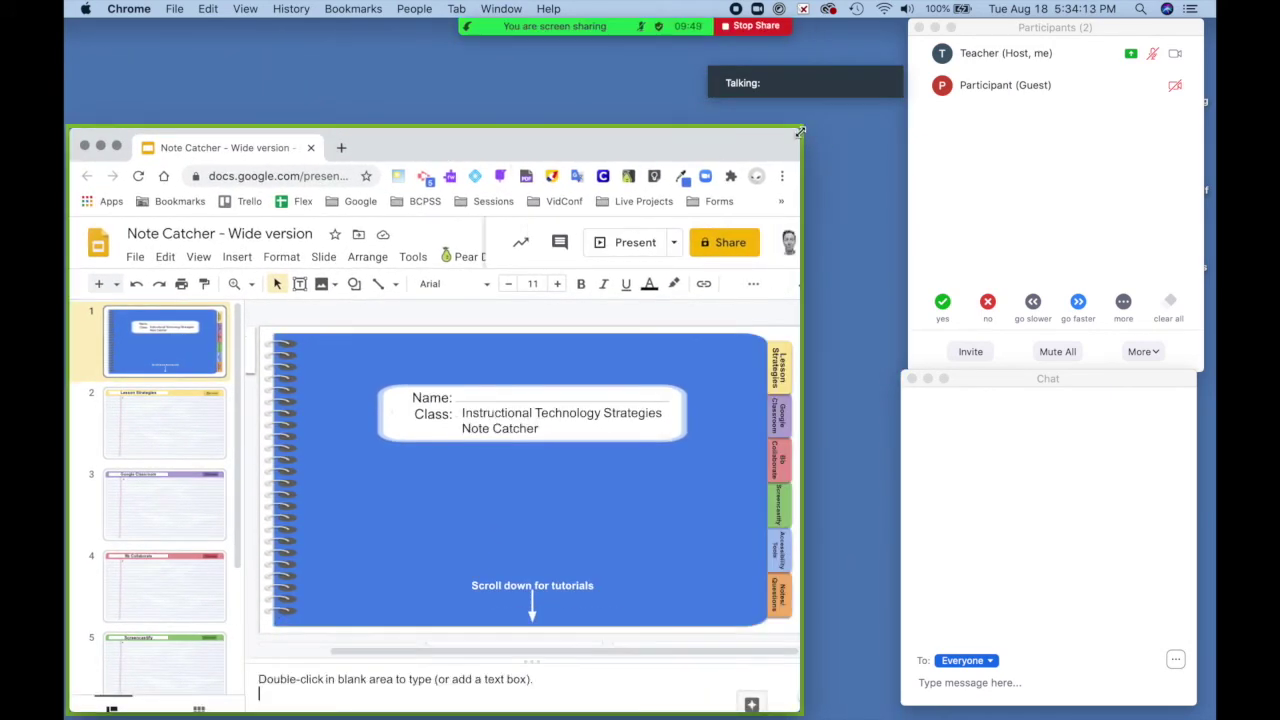
left_click_drag(800, 131, 876, 128)
left_click_drag(976, 28, 969, 28)
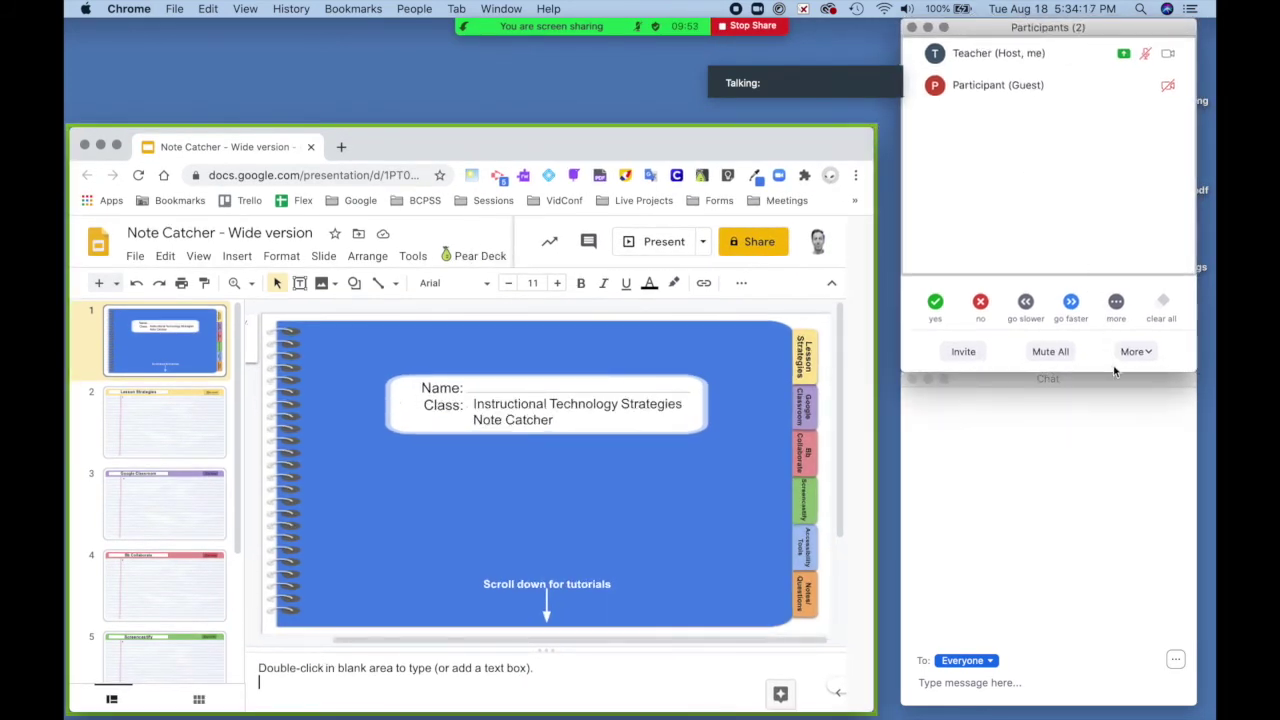
left_click_drag(1121, 385, 1124, 390)
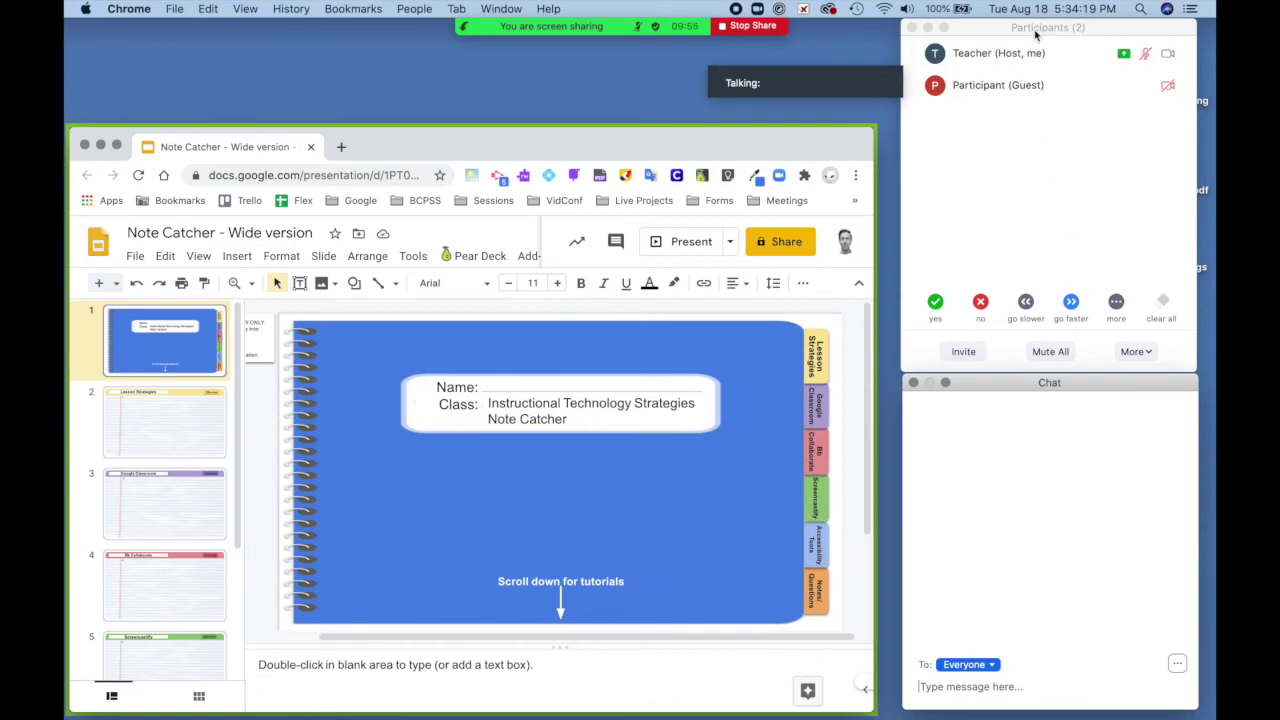
left_click_drag(1037, 33, 1105, 25)
left_click_drag(456, 144, 456, 137)
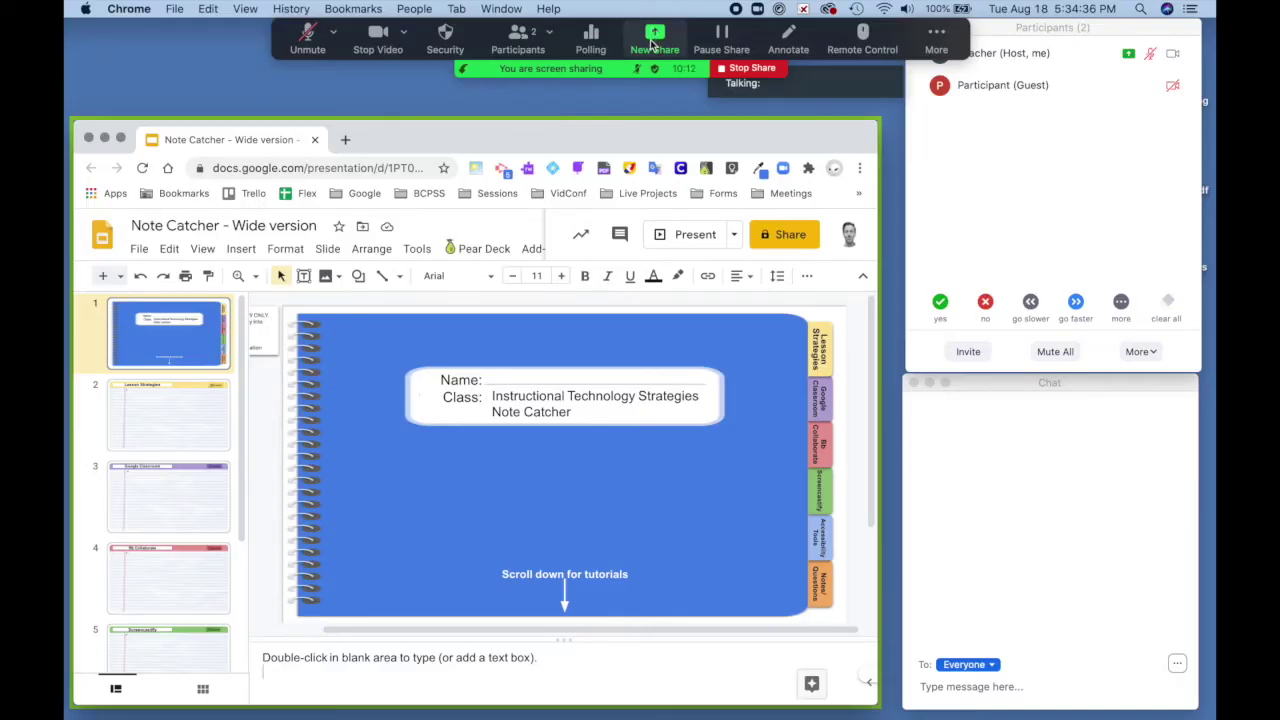
- Share a blank whiteboard and draw a red S-shaped squiggle on it
left_click(651, 45)
left_click(702, 204)
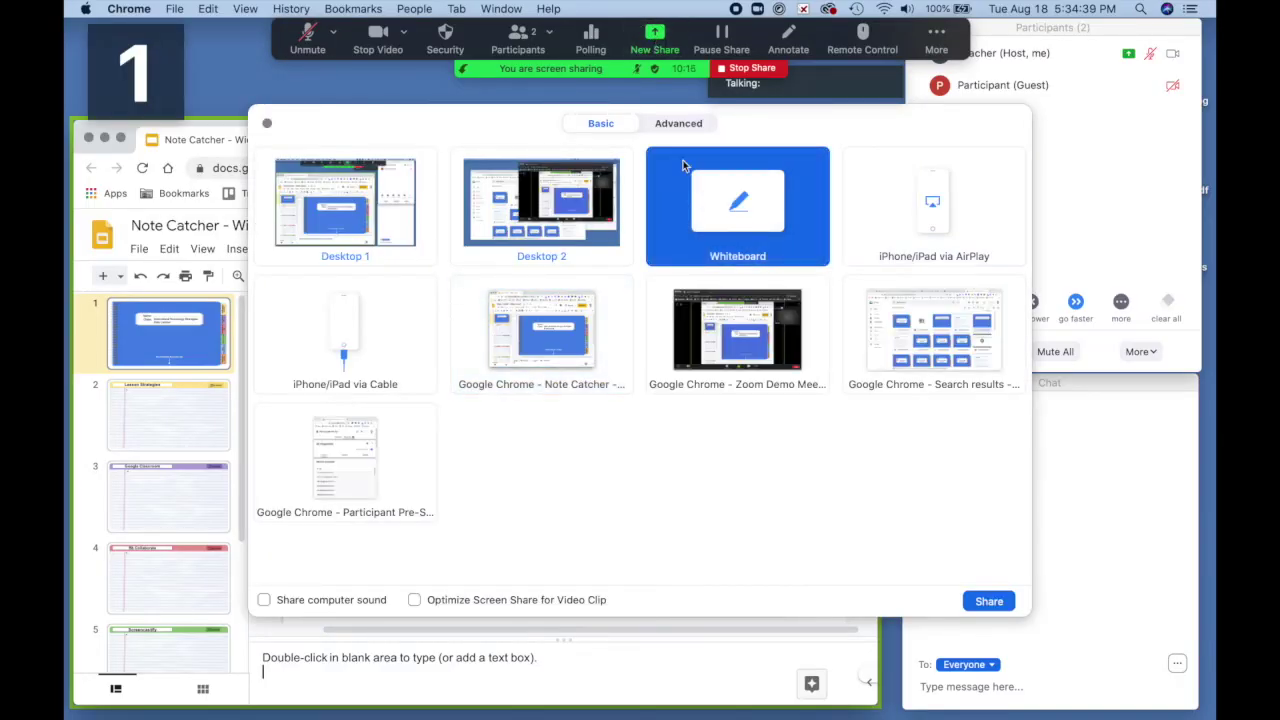
left_click(985, 600)
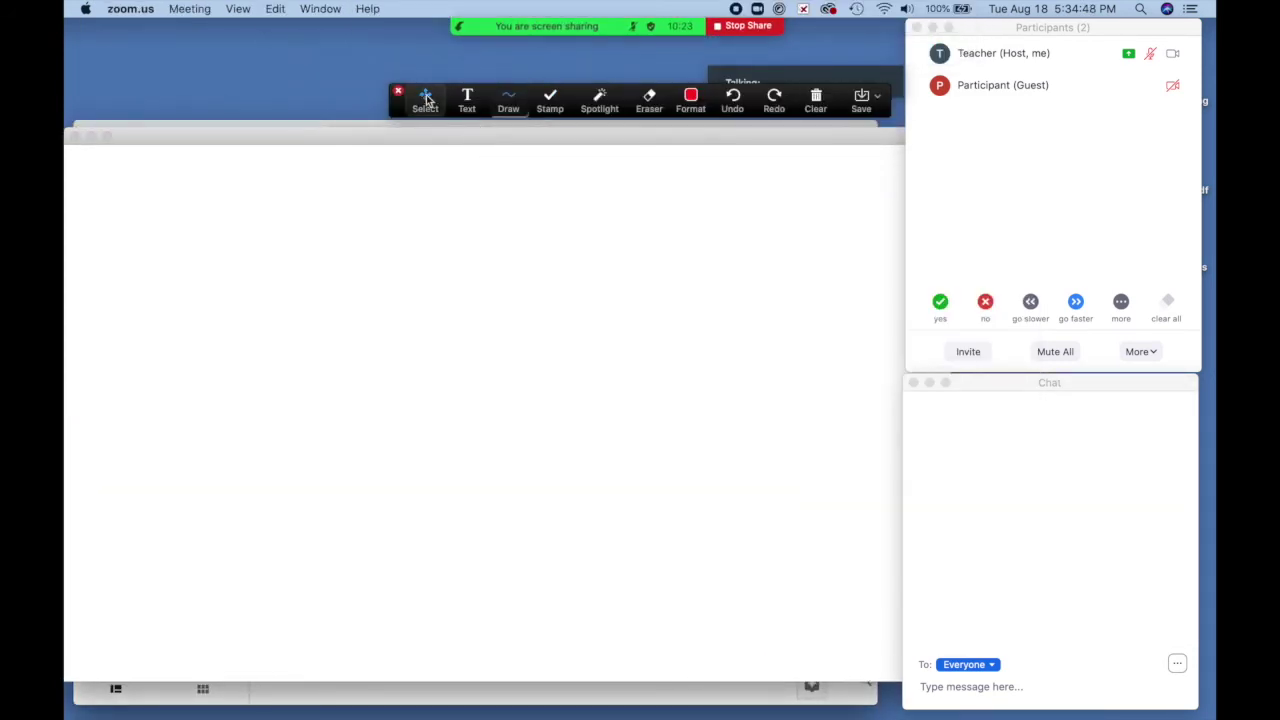
mouse_move(417, 215)
left_mouse_down()
mouse_move(314, 287)
mouse_move(580, 509)
left_mouse_up()
- Scatter fourteen green checkmark stamps across the whiteboard, several around the squiggle
left_click(508, 100)
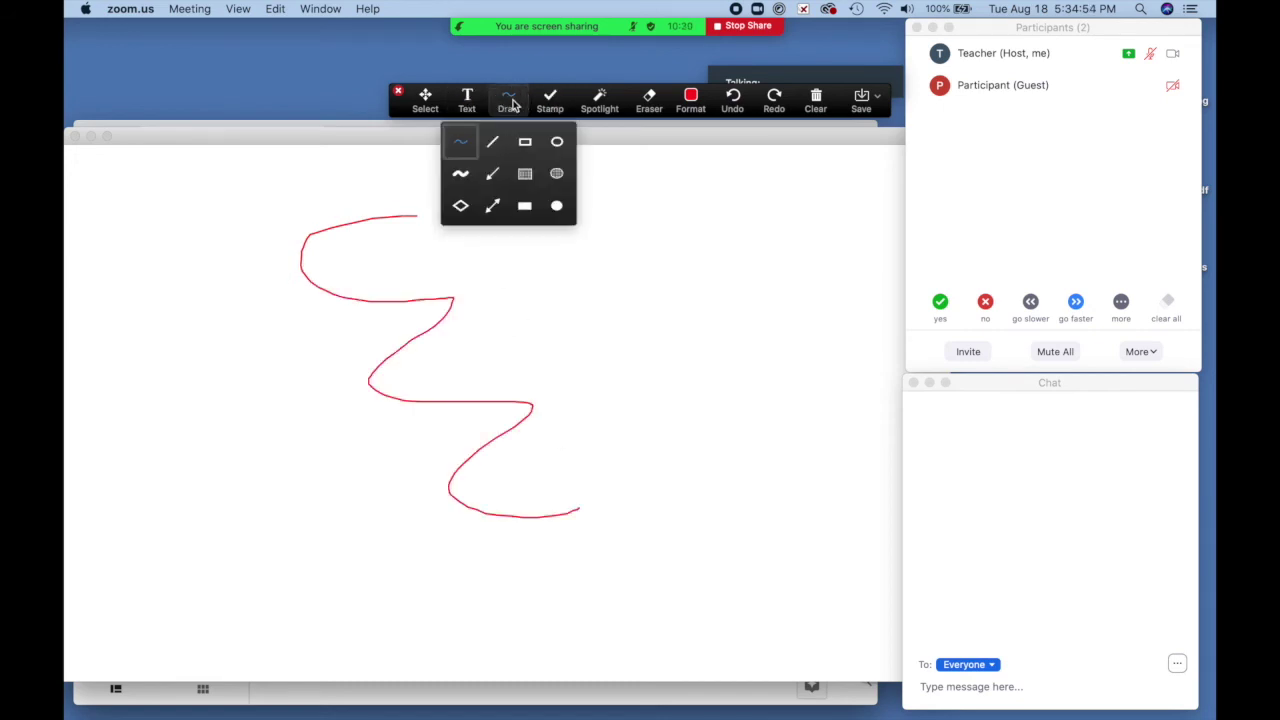
left_click(549, 103)
left_click(550, 141)
left_click(585, 240)
left_click(668, 351)
left_click(568, 391)
left_click(532, 294)
left_click(368, 311)
left_click(243, 396)
left_click(323, 492)
left_click(457, 575)
left_click(525, 546)
left_click(584, 505)
left_click(619, 457)
left_click(515, 441)
left_click(386, 480)
left_click(360, 372)
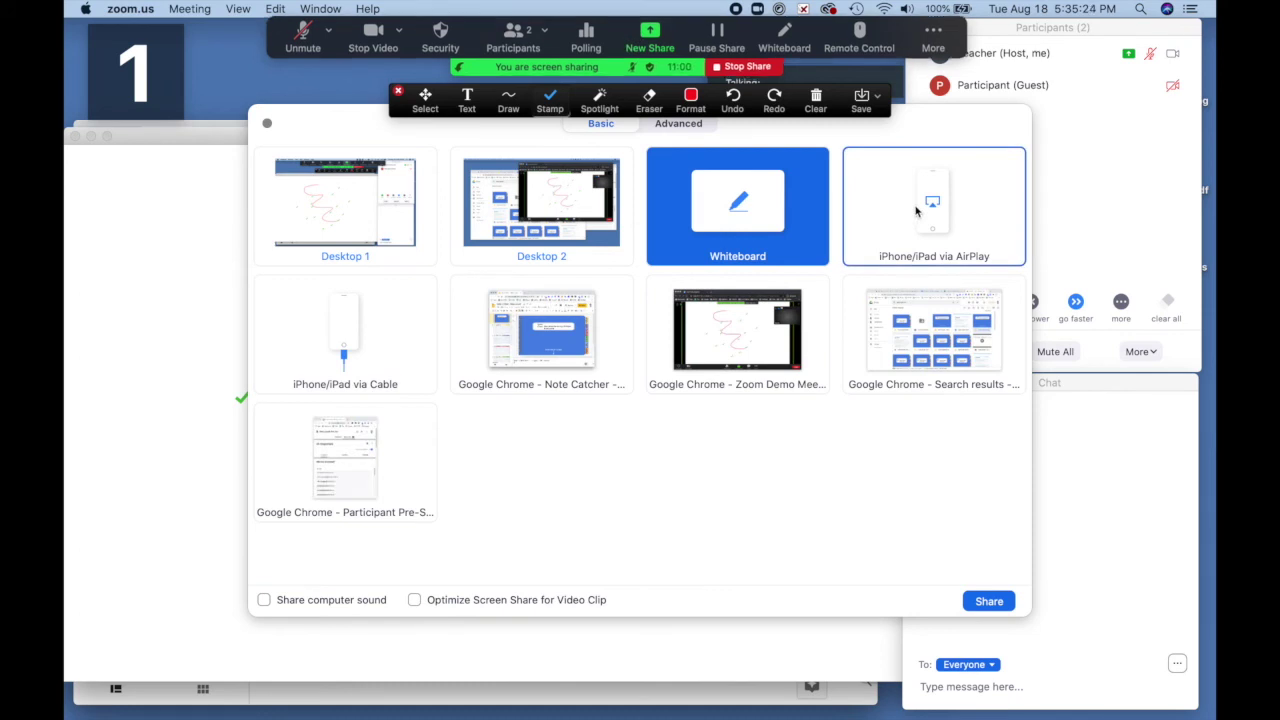
- Share 'iPhone/iPad via AirPlay' and install the required AirPlay plugin
left_click(916, 206)
left_click(988, 601)
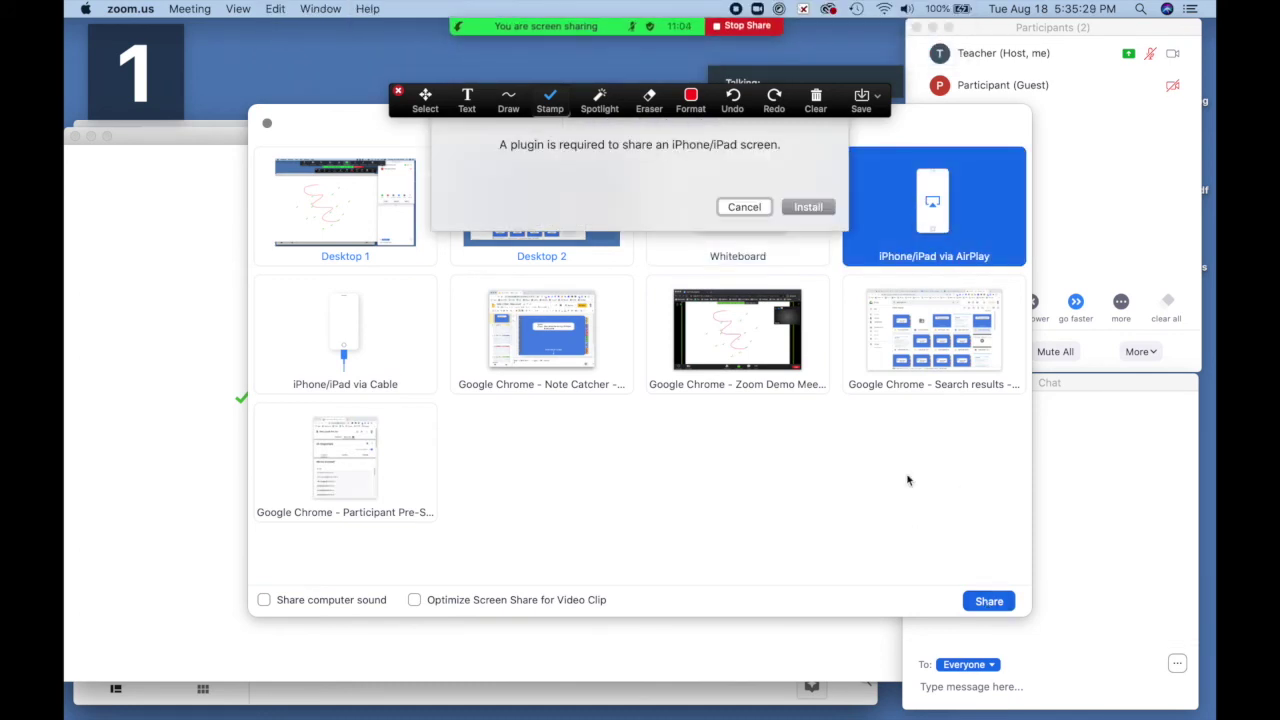
left_click(808, 207)
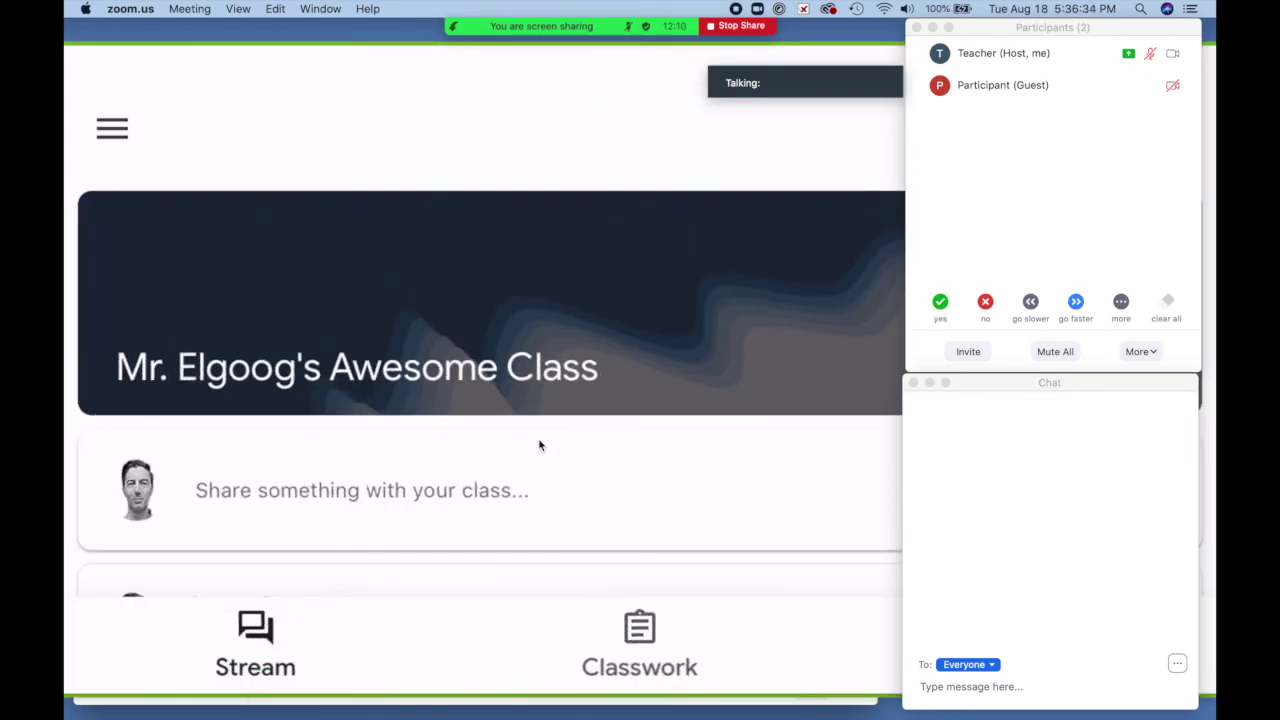
- Scroll the Google Classroom stream down and back up, then switch to Gallery View
scroll(539, 445, "down", 10)
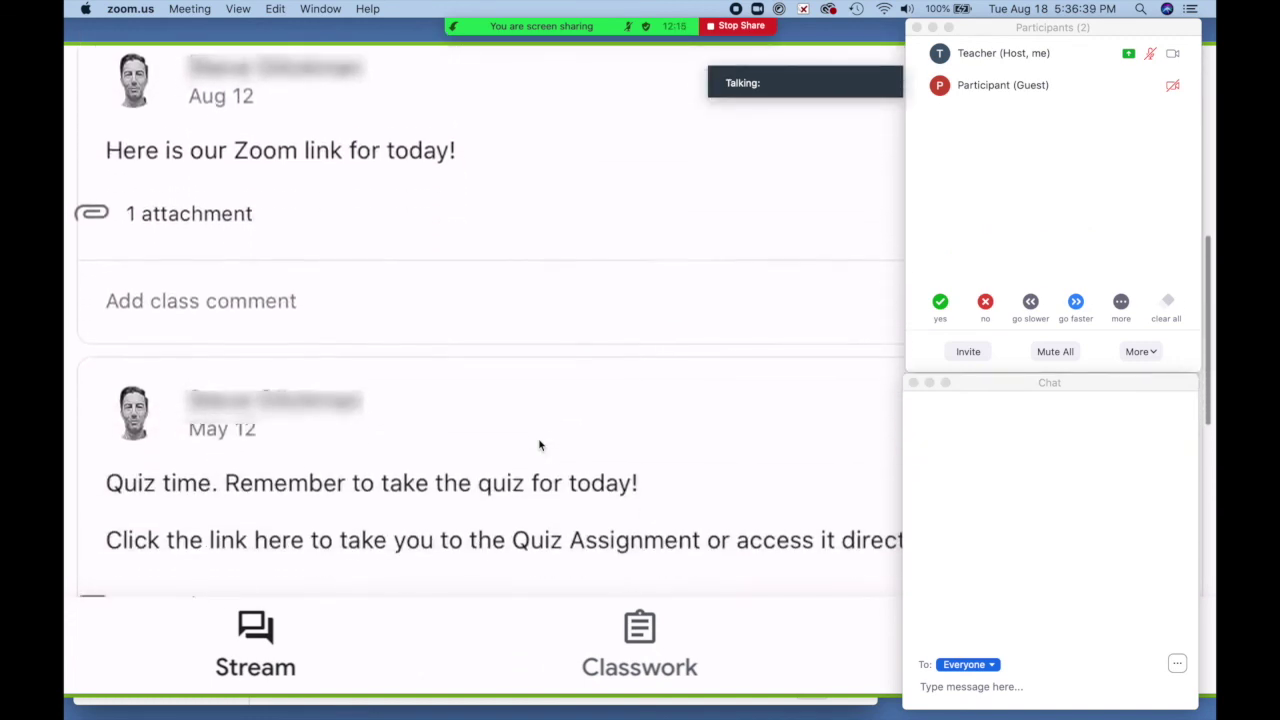
scroll(539, 445, "up", 7)
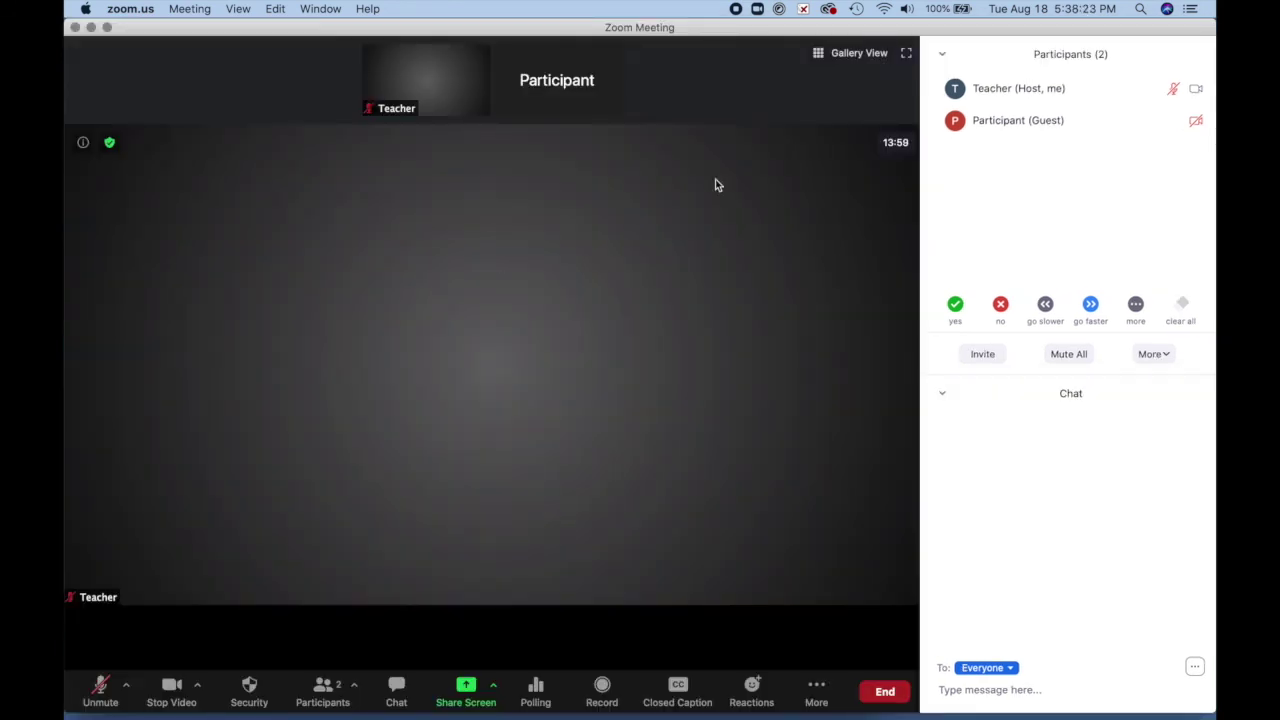
left_click(834, 55)
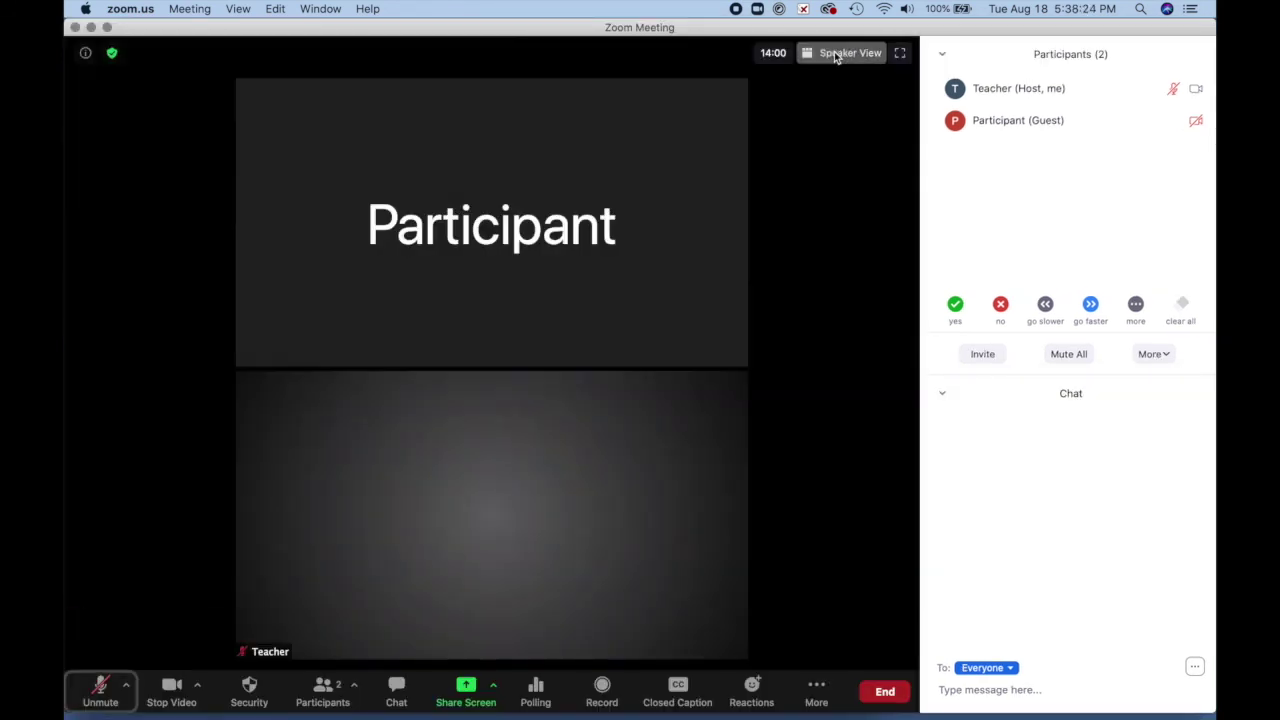